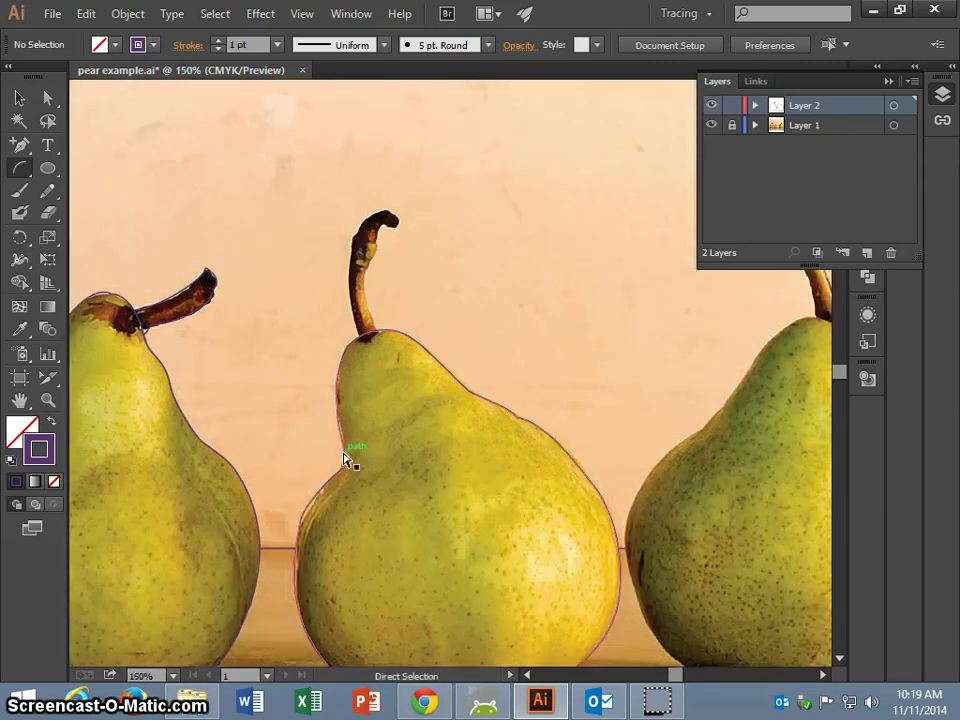
Trace the outline of the middle pear's stem with the Pencil tool, from the pear's outline around the tip and back, and deselect it
{"action": "key", "text": "ctrl+plus"}
{"action": "scroll", "coordinate": [343, 453], "scroll_direction": "up", "scroll_amount": 3}
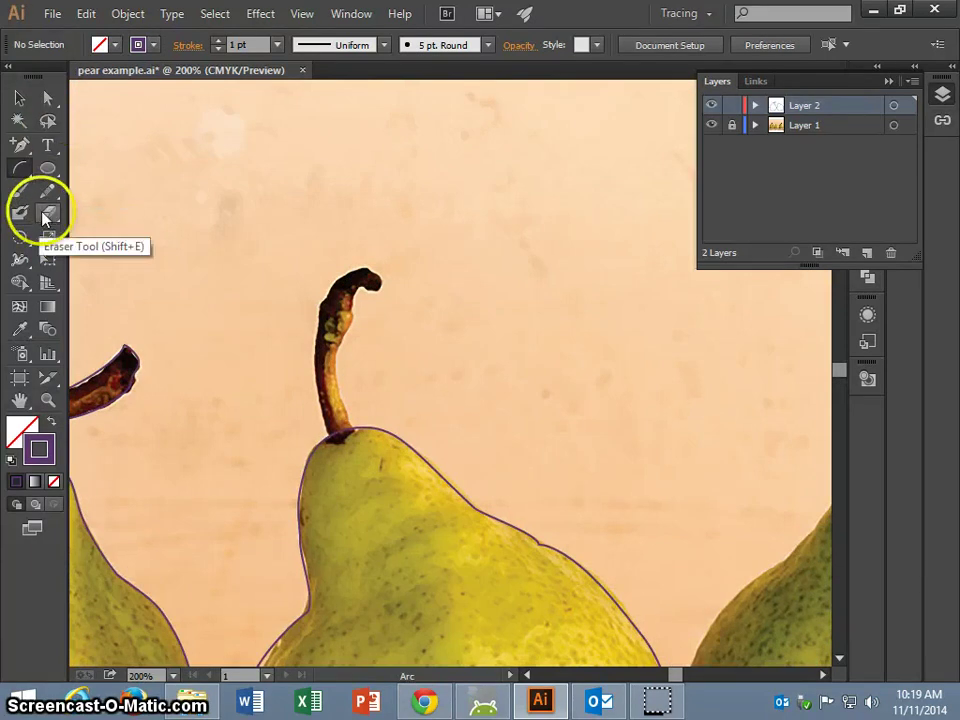
{"action": "left_click", "coordinate": [50, 191]}
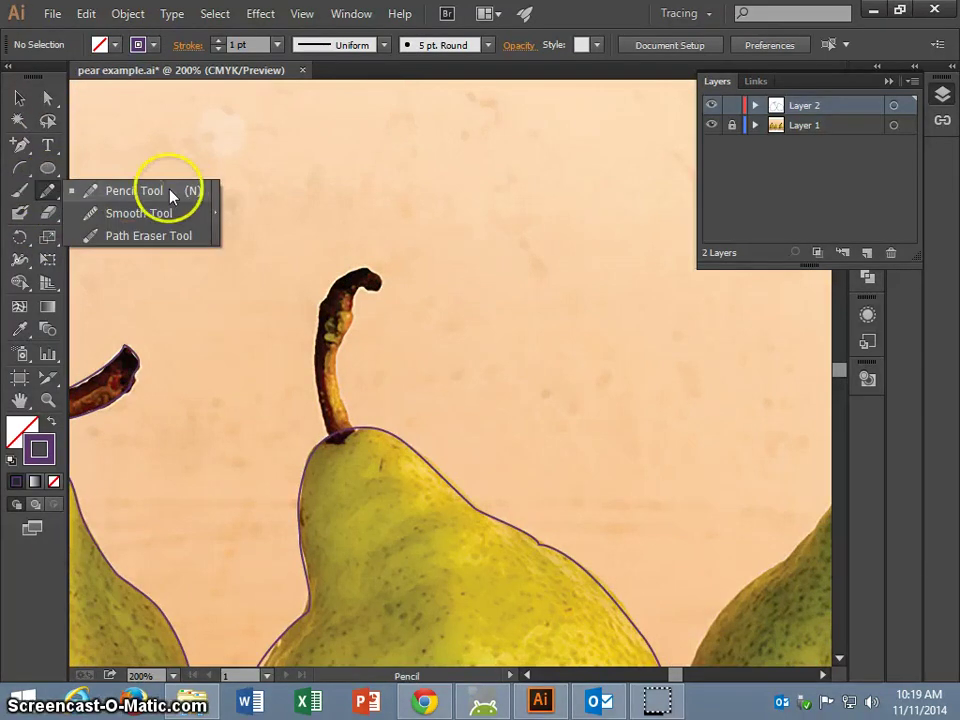
{"action": "left_click", "coordinate": [195, 199]}
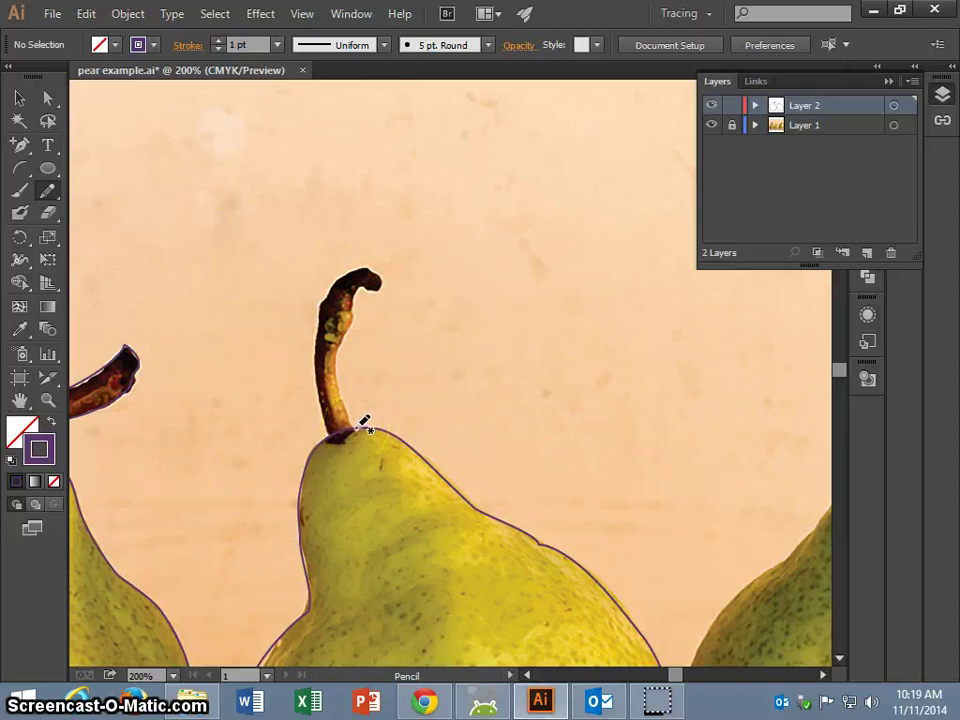
{"action": "left_click", "coordinate": [360, 425]}
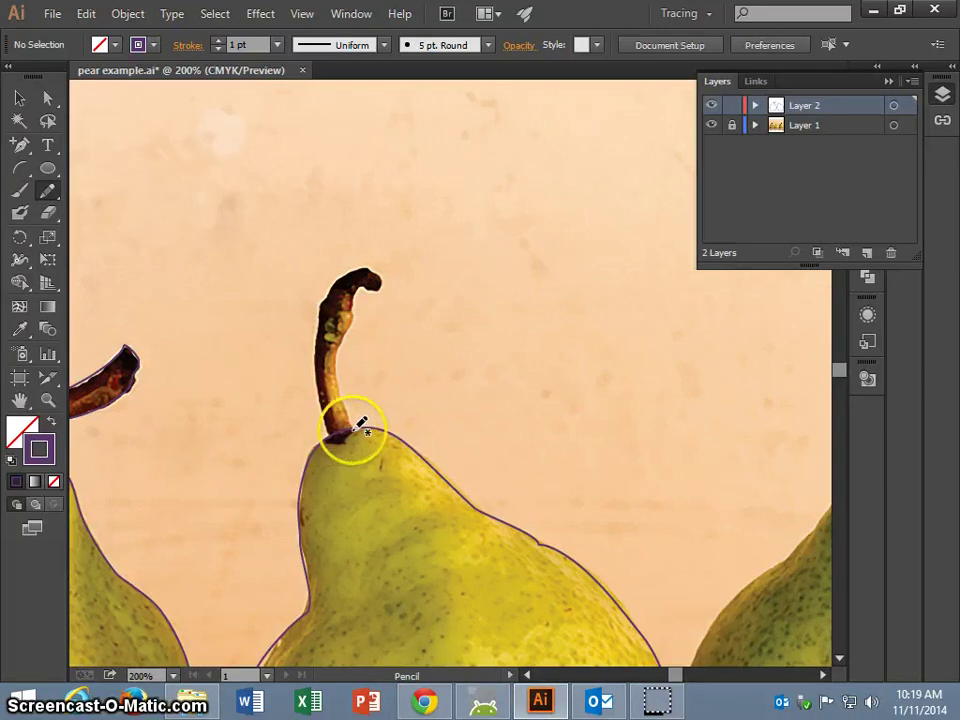
{"action": "left_click_drag", "start_coordinate": [365, 425], "coordinate": [361, 427]}
{"action": "key", "text": "ctrl+plus"}
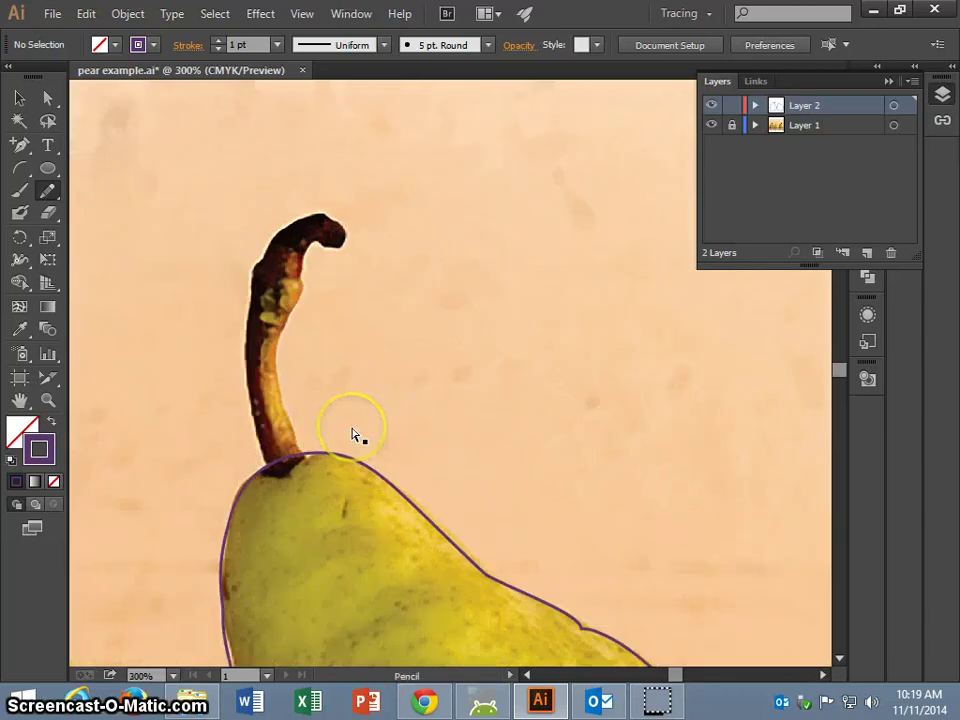
{"action": "mouse_move", "coordinate": [252, 477]}
{"action": "left_mouse_down"}
{"action": "mouse_move", "coordinate": [310, 448]}
{"action": "mouse_move", "coordinate": [299, 444]}
{"action": "mouse_move", "coordinate": [279, 353]}
{"action": "mouse_move", "coordinate": [305, 296]}
{"action": "mouse_move", "coordinate": [309, 252]}
{"action": "mouse_move", "coordinate": [348, 241]}
{"action": "mouse_move", "coordinate": [344, 221]}
{"action": "mouse_move", "coordinate": [326, 209]}
{"action": "mouse_move", "coordinate": [282, 225]}
{"action": "mouse_move", "coordinate": [250, 281]}
{"action": "mouse_move", "coordinate": [251, 381]}
{"action": "mouse_move", "coordinate": [275, 462]}
{"action": "left_mouse_up"}
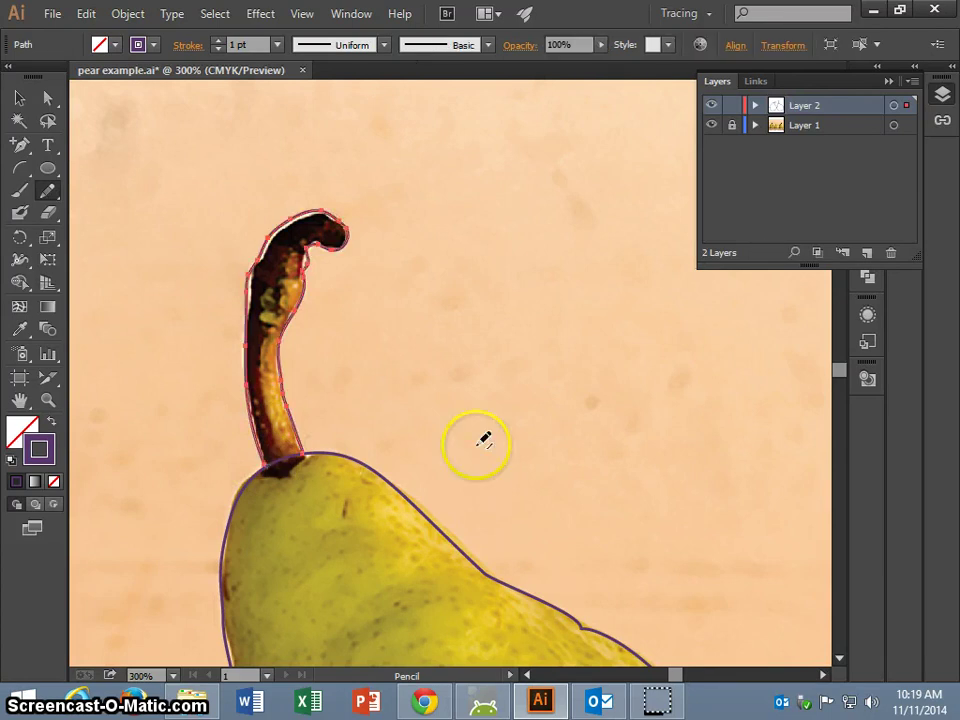
{"action": "key", "text": "ctrl"}
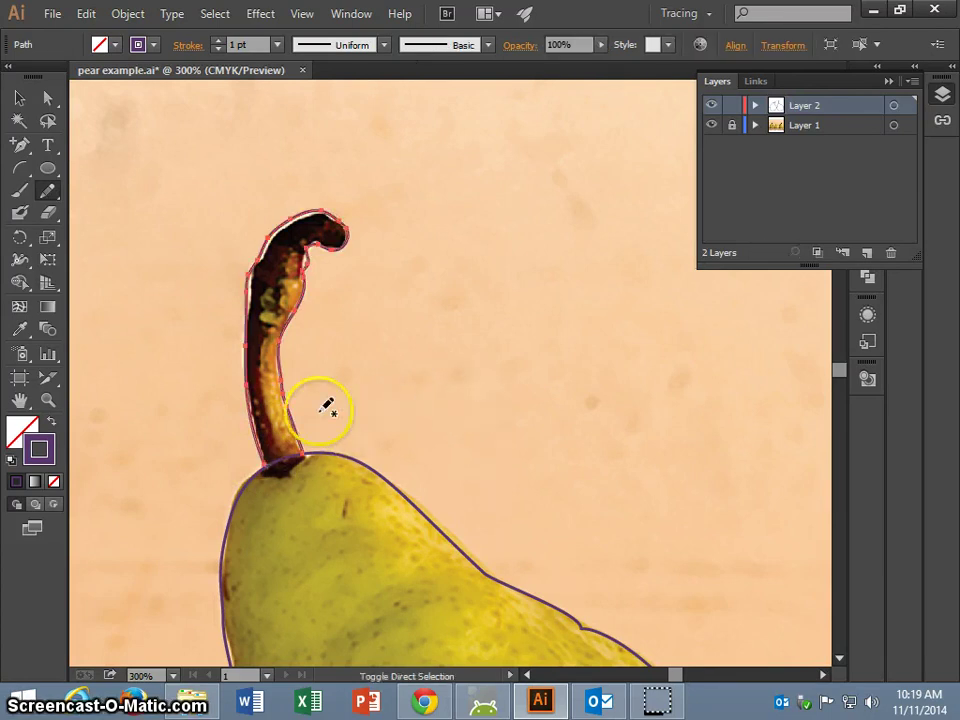
{"action": "left_click", "coordinate": [372, 236], "text": "ctrl"}
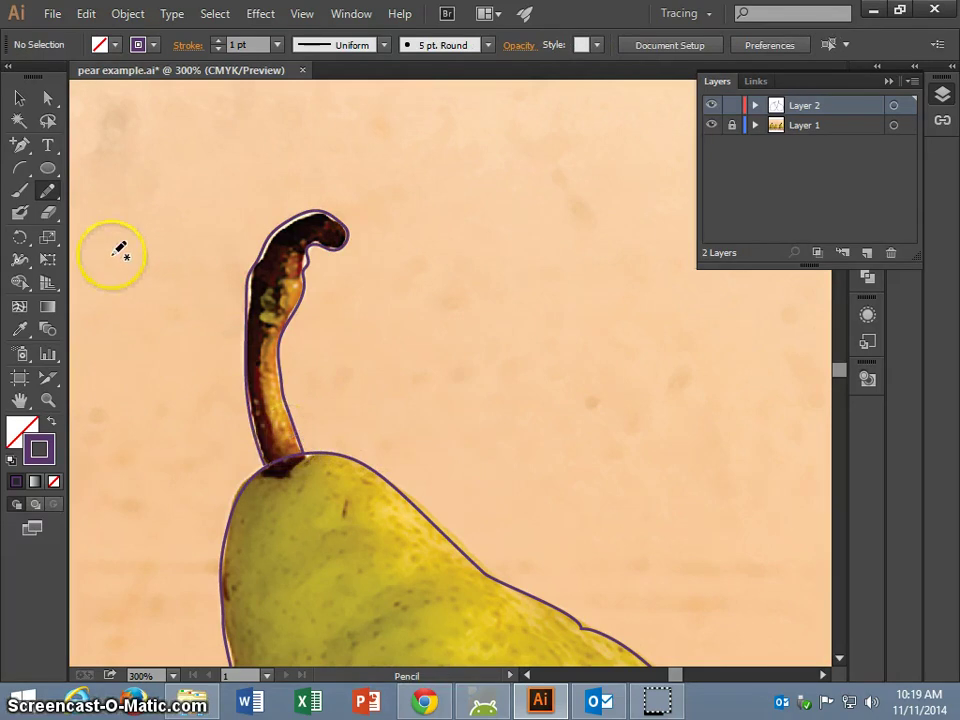
Draw a short pencil stroke joining the base of the middle pear's stem outline to the pear outline, and deselect it
{"action": "key", "text": "ctrl+plus"}
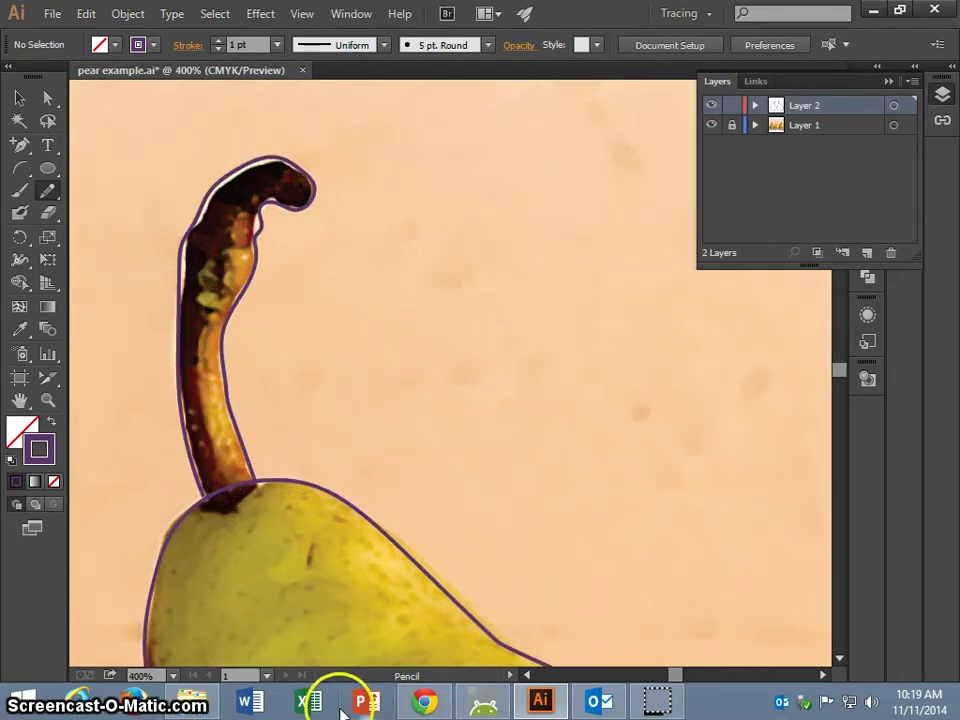
{"action": "scroll", "coordinate": [215, 497], "scroll_direction": "down", "scroll_amount": 1}
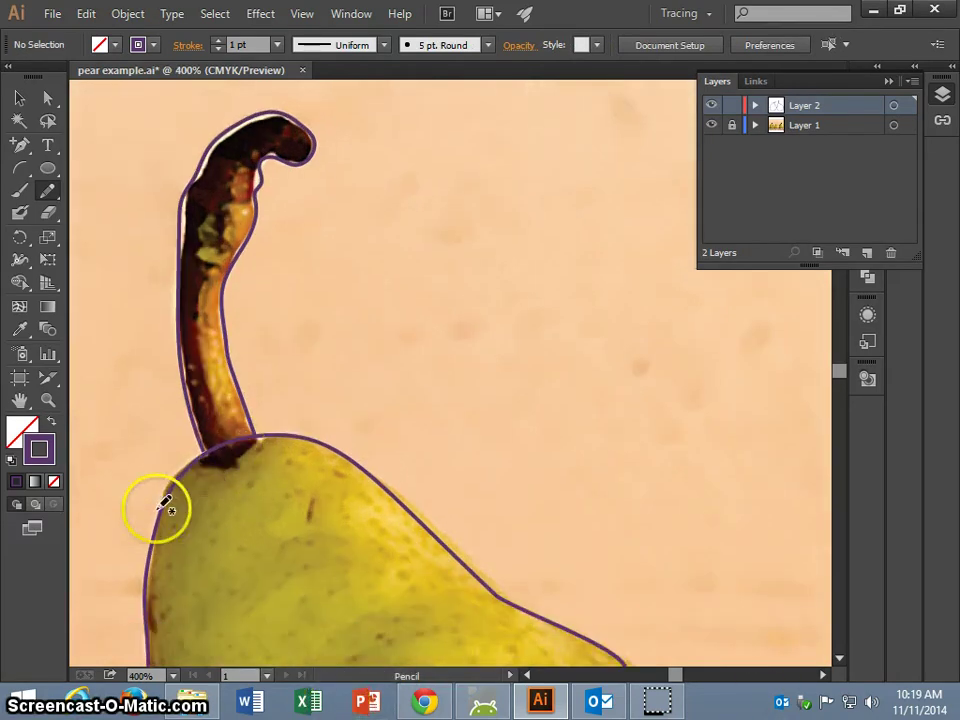
{"action": "key", "text": "ctrl+plus"}
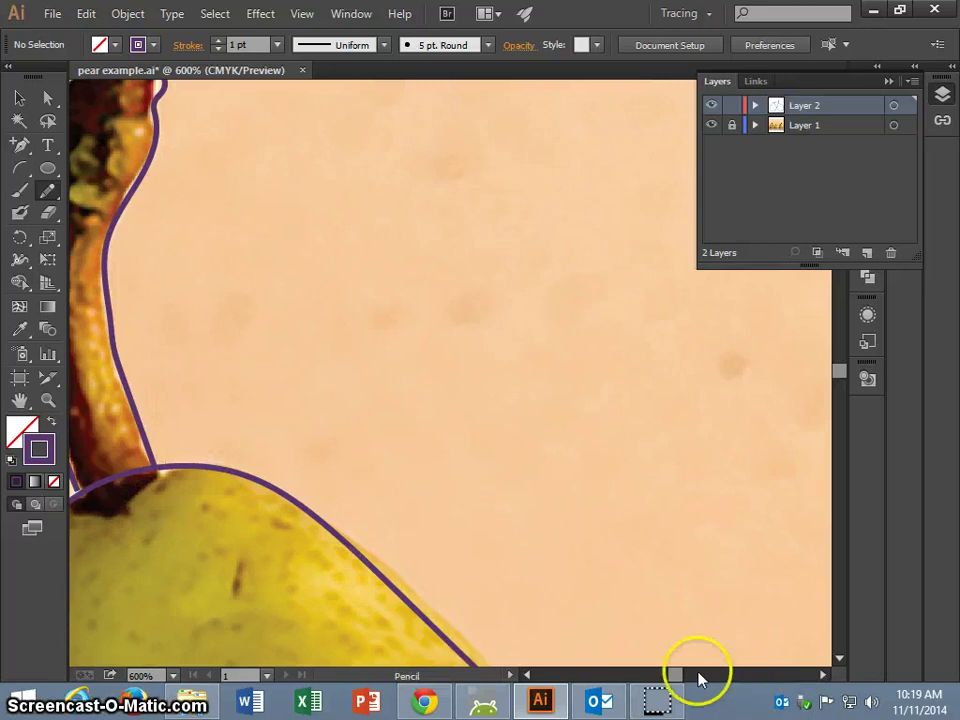
{"action": "left_click_drag", "start_coordinate": [702, 677], "coordinate": [678, 677]}
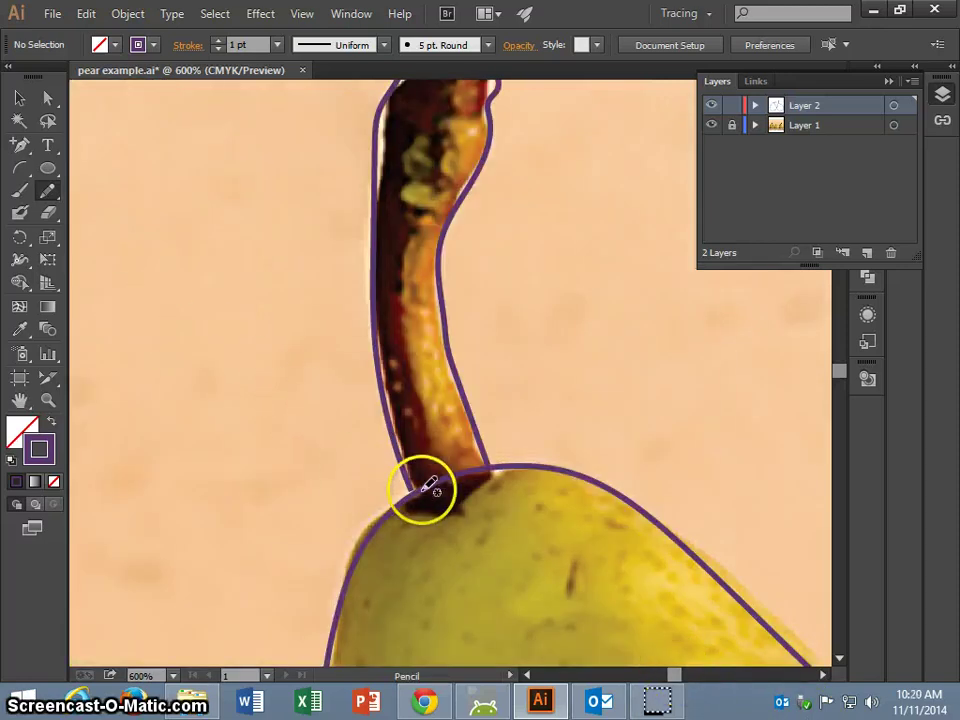
{"action": "left_click_drag", "start_coordinate": [417, 484], "coordinate": [410, 490]}
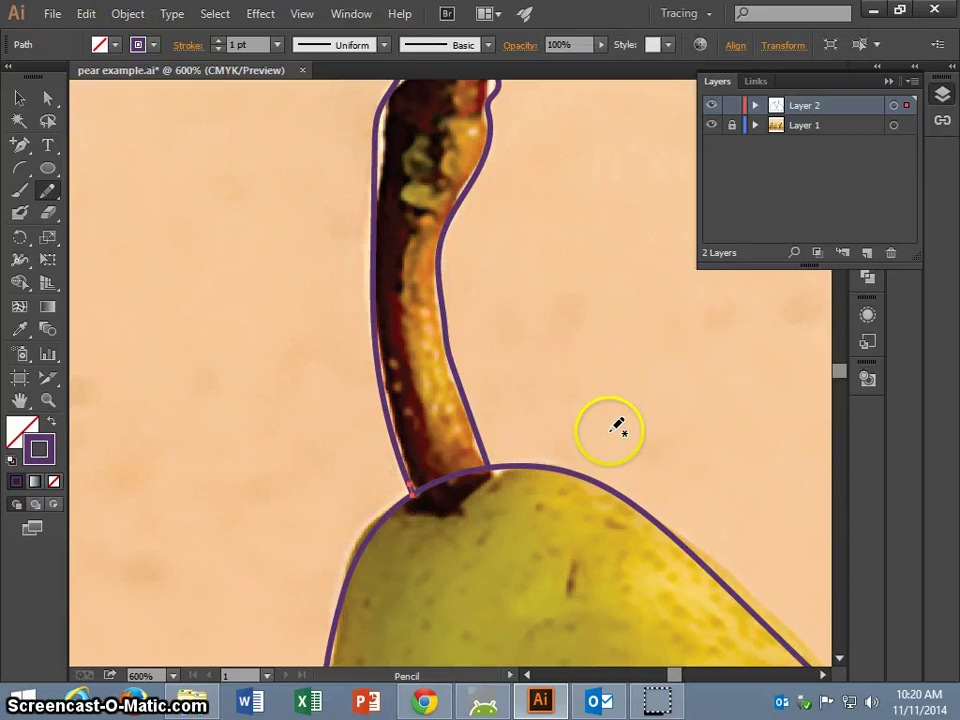
{"action": "left_click", "coordinate": [548, 400], "text": "ctrl"}
Trace the jagged brown patch around the stem base on top of the first pear with the Pencil tool
{"action": "scroll", "coordinate": [547, 397], "scroll_direction": "up", "scroll_amount": 1}
{"action": "scroll", "coordinate": [547, 397], "scroll_direction": "up", "scroll_amount": 3}
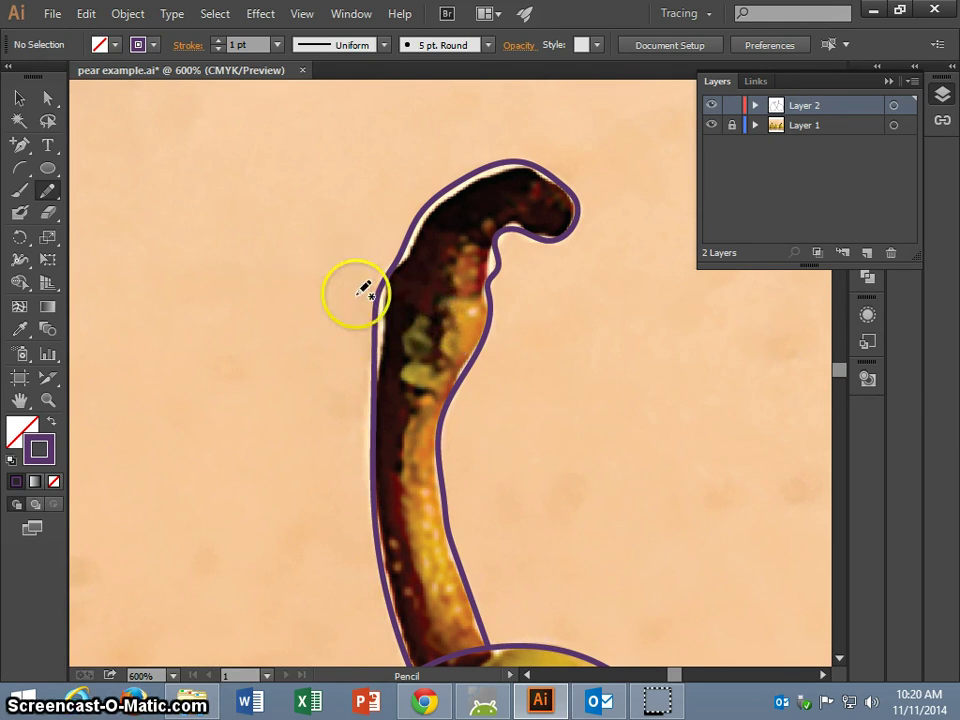
{"action": "scroll", "coordinate": [362, 288], "scroll_direction": "down", "scroll_amount": 1}
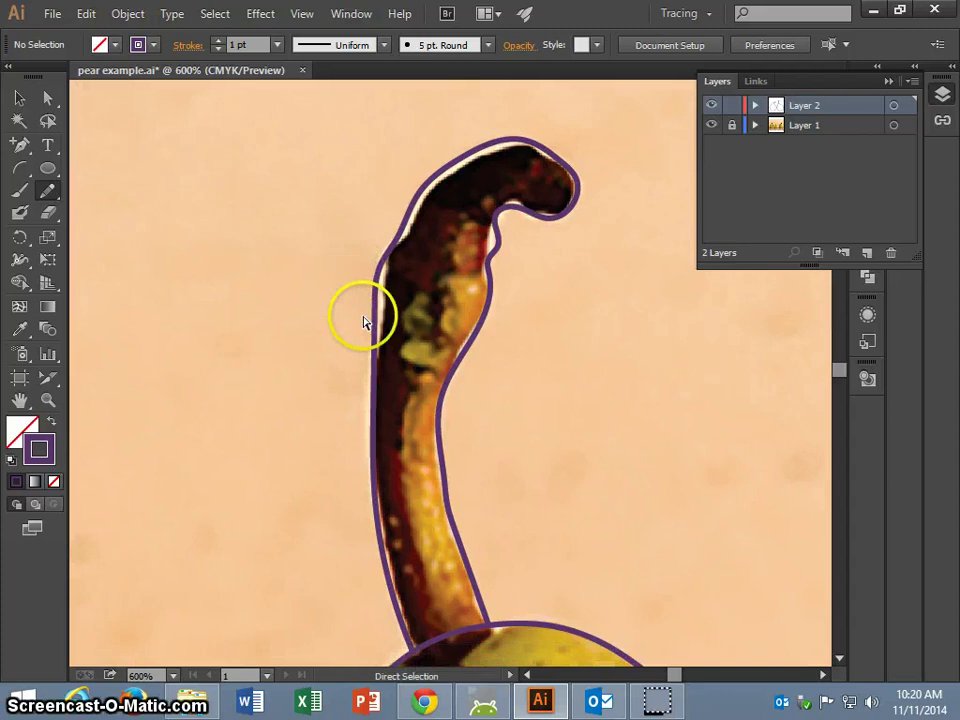
{"action": "key", "text": "ctrl+minus"}
{"action": "key", "text": "ctrl+minus"}
{"action": "key", "text": "ctrl+minus"}
{"action": "key", "text": "ctrl+minus"}
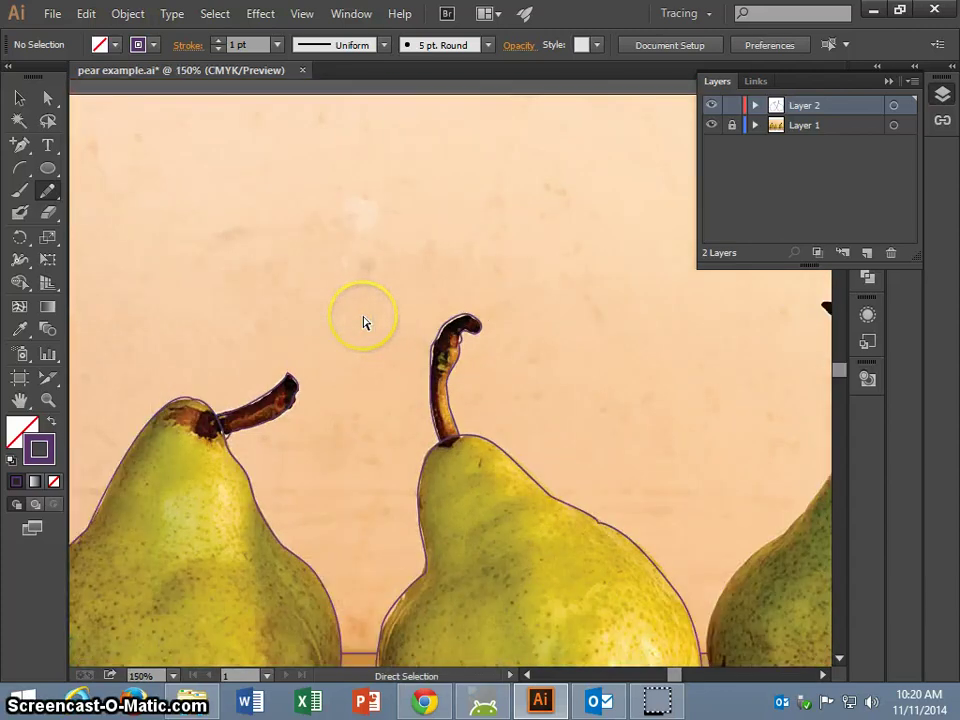
{"action": "key", "text": "ctrl+plus"}
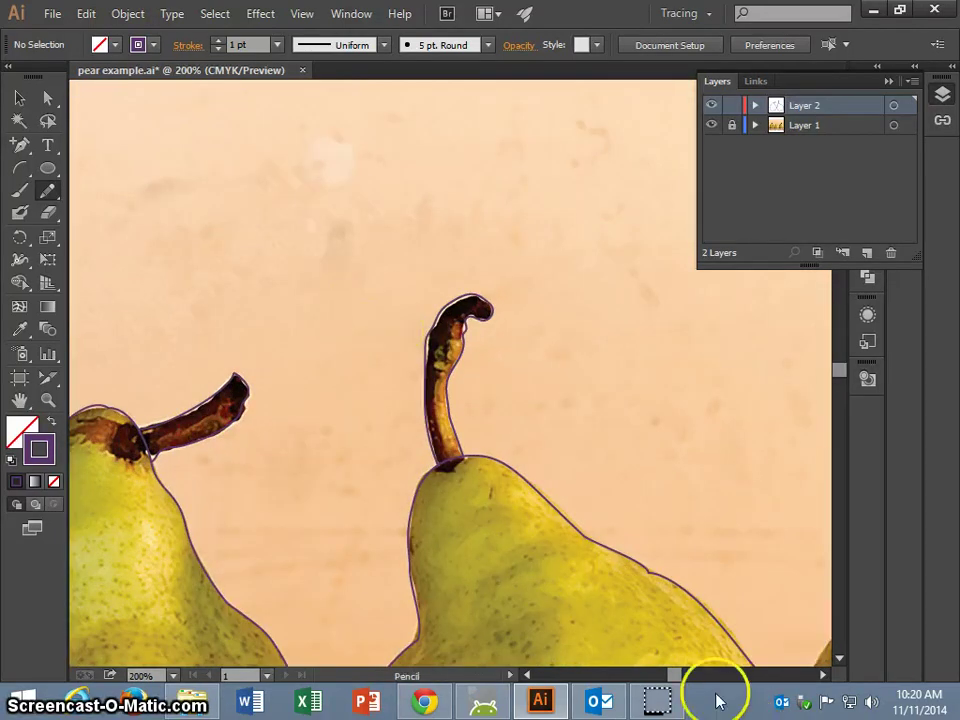
{"action": "left_click_drag", "start_coordinate": [672, 678], "coordinate": [670, 678]}
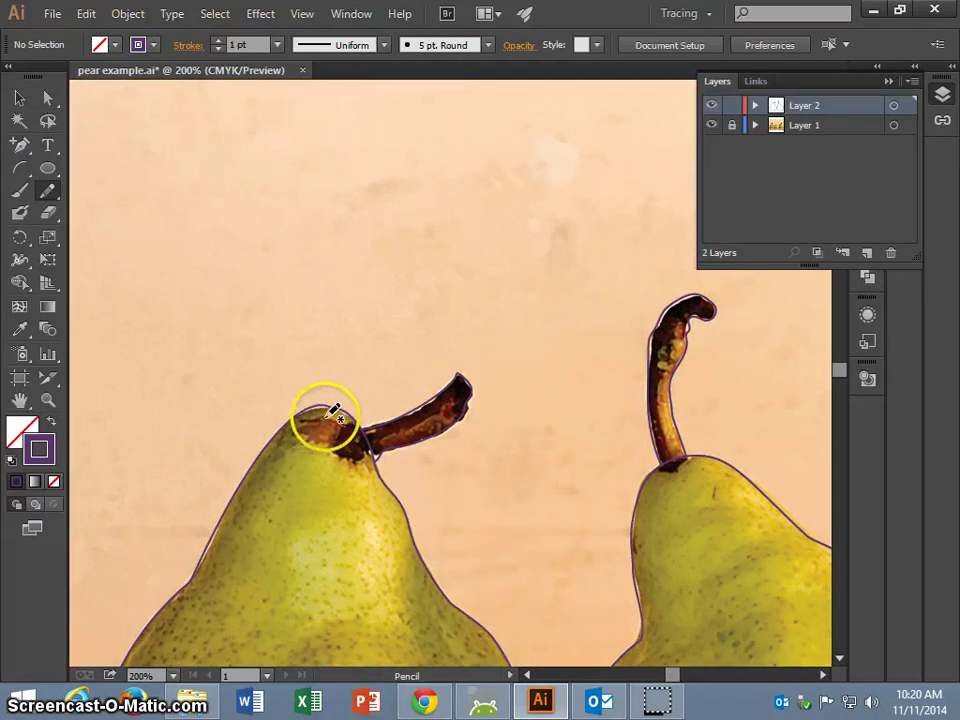
{"action": "mouse_move", "coordinate": [304, 418]}
{"action": "left_mouse_down"}
{"action": "mouse_move", "coordinate": [297, 431]}
{"action": "mouse_move", "coordinate": [321, 439]}
{"action": "mouse_move", "coordinate": [339, 462]}
{"action": "mouse_move", "coordinate": [364, 455]}
{"action": "mouse_move", "coordinate": [345, 456]}
{"action": "mouse_move", "coordinate": [348, 431]}
{"action": "mouse_move", "coordinate": [358, 435]}
{"action": "left_mouse_up"}
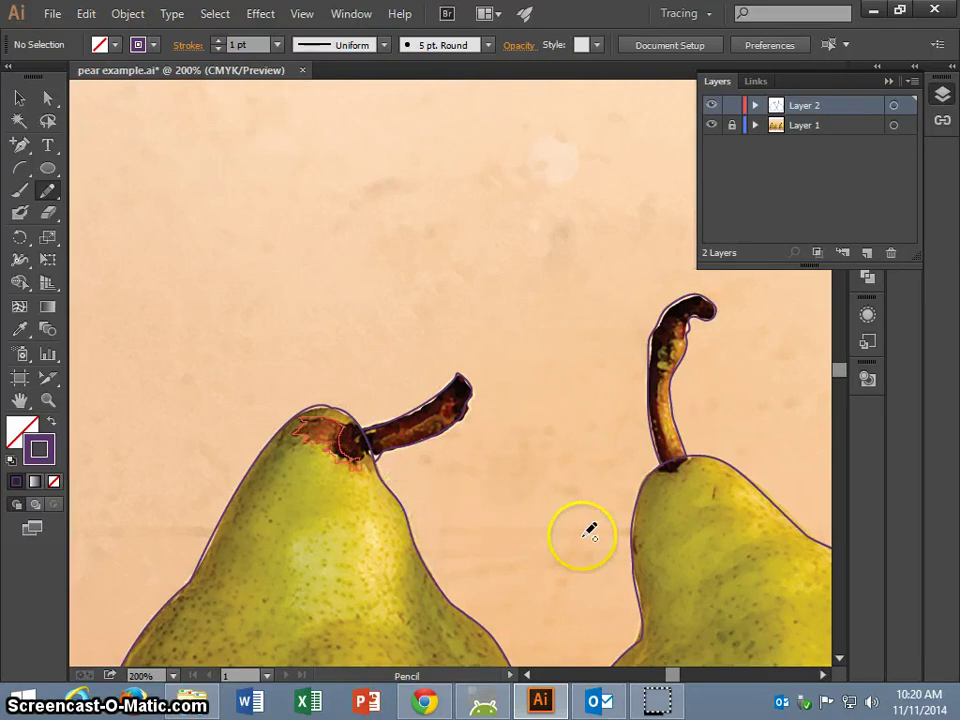
Trace the lighter color patches inside the upper part of the middle pear's stem, and deselect them
{"action": "scroll", "coordinate": [664, 375], "scroll_direction": "up", "scroll_amount": 1}
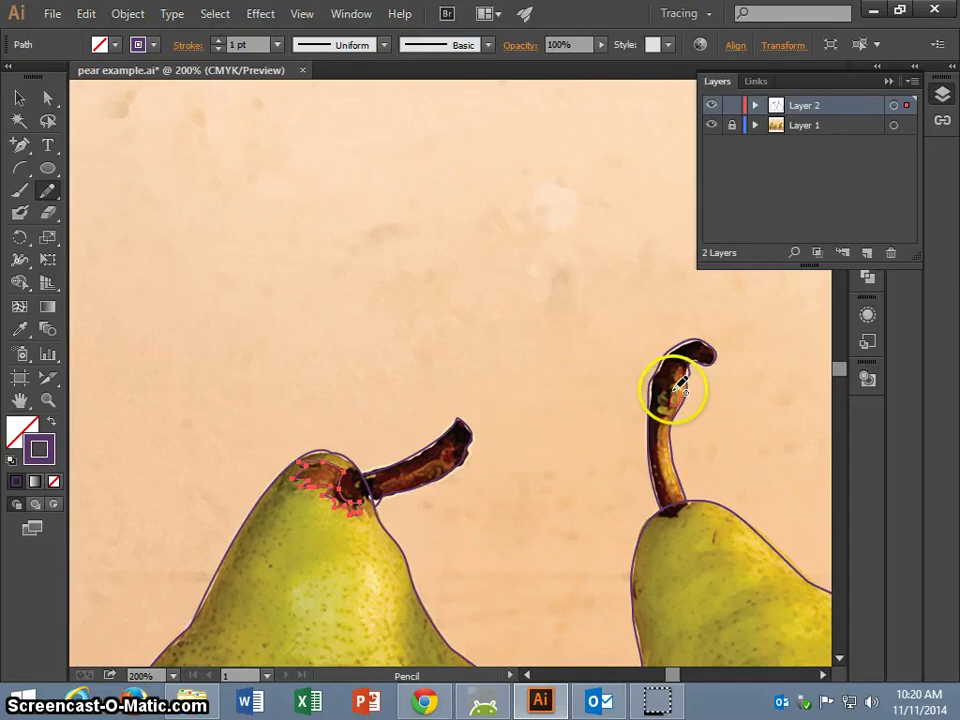
{"action": "mouse_move", "coordinate": [683, 373]}
{"action": "left_mouse_down"}
{"action": "mouse_move", "coordinate": [681, 400]}
{"action": "mouse_move", "coordinate": [677, 393]}
{"action": "mouse_move", "coordinate": [660, 409]}
{"action": "mouse_move", "coordinate": [672, 398]}
{"action": "left_mouse_up"}
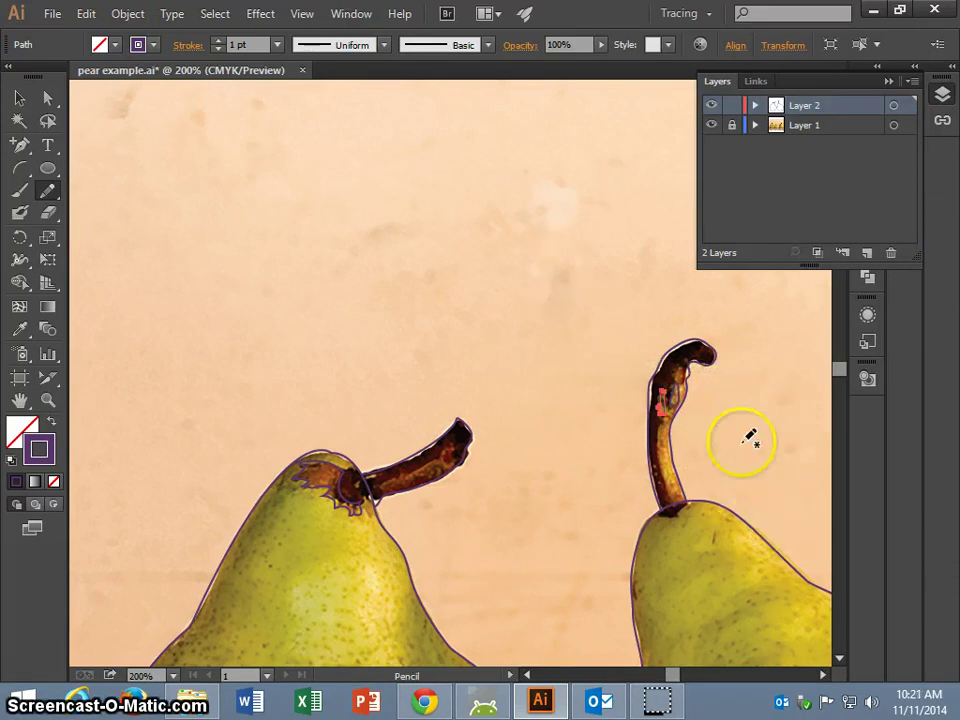
{"action": "left_click", "coordinate": [740, 482], "text": "ctrl"}
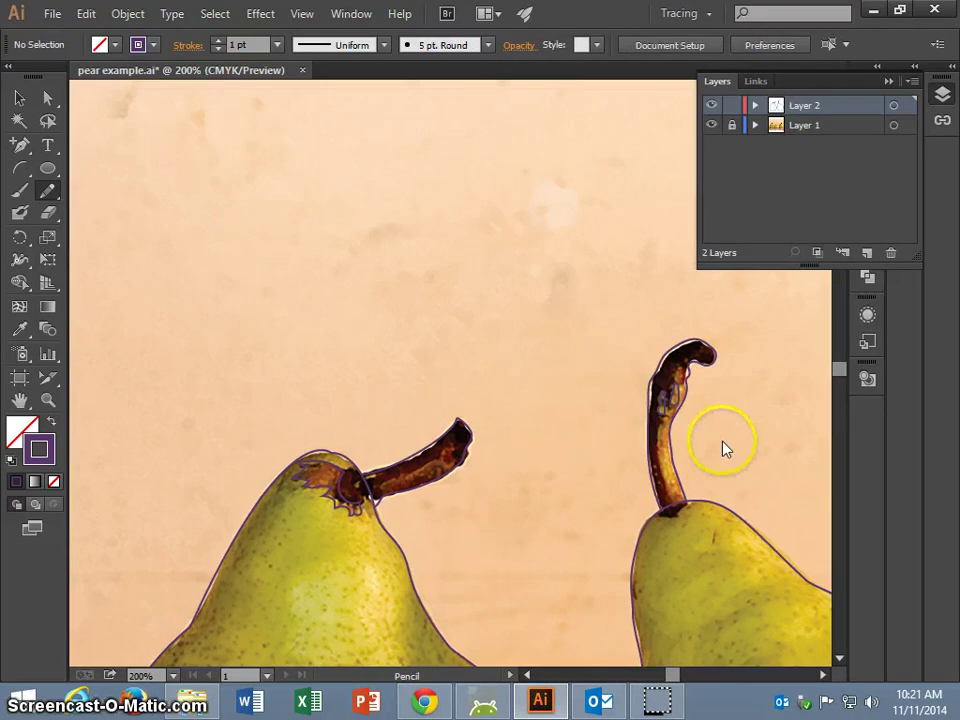
Trace the jagged boundary between the green and yellow areas of the middle pear, from its top down to its base
{"action": "scroll", "coordinate": [725, 443], "scroll_direction": "down", "scroll_amount": 3}
{"action": "scroll", "coordinate": [738, 443], "scroll_direction": "down", "scroll_amount": 2}
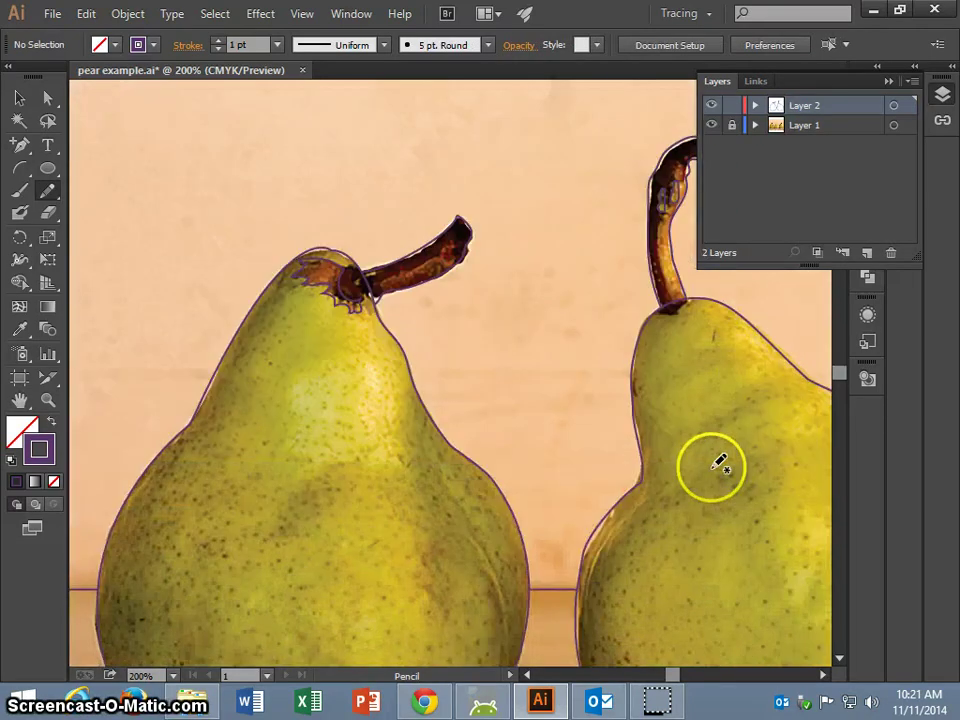
{"action": "key", "text": "ctrl+minus"}
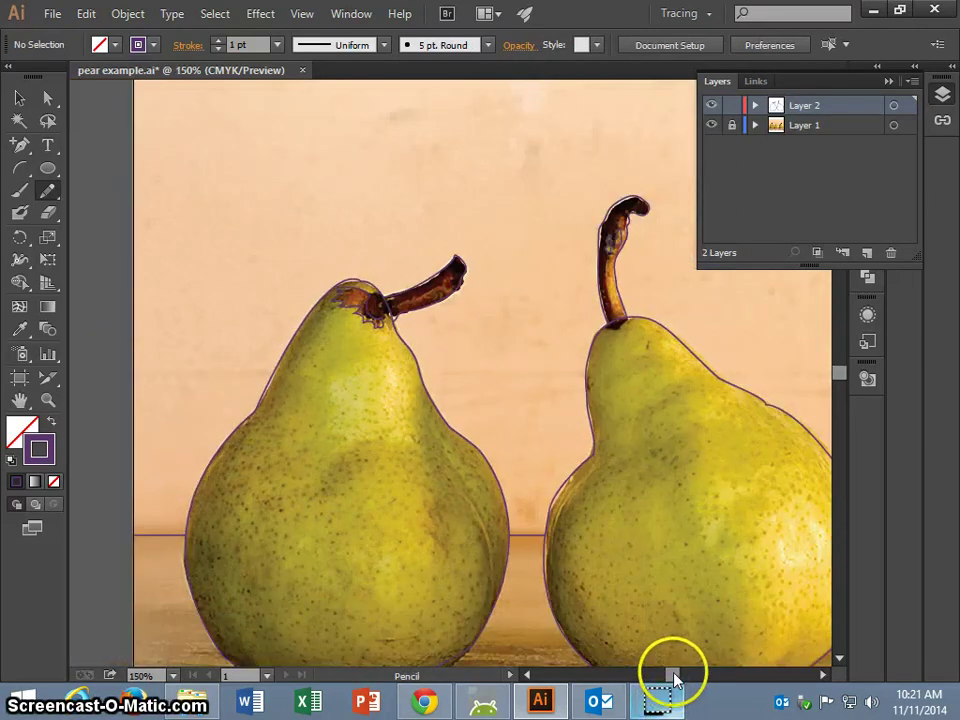
{"action": "scroll", "coordinate": [675, 678], "scroll_direction": "right", "scroll_amount": 3}
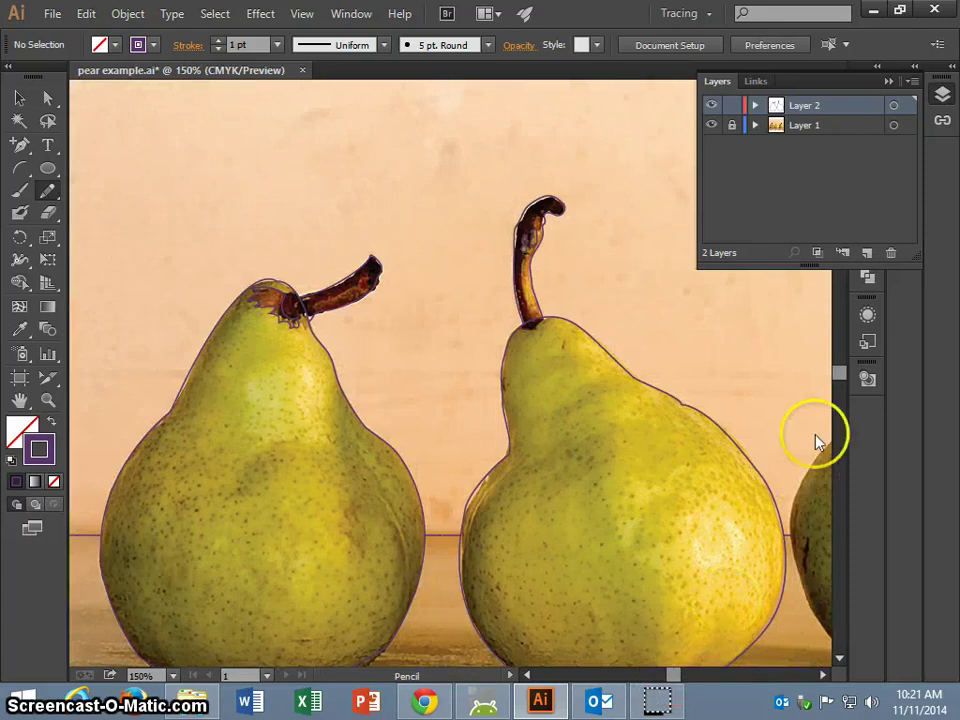
{"action": "left_click", "coordinate": [839, 658]}
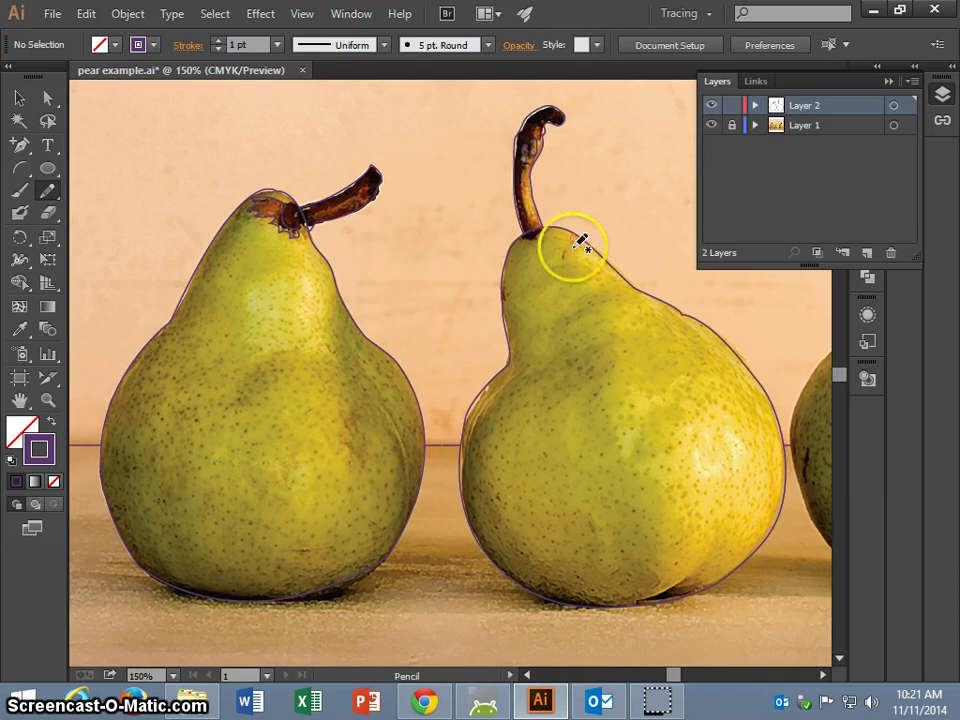
{"action": "mouse_move", "coordinate": [580, 243]}
{"action": "left_mouse_down"}
{"action": "mouse_move", "coordinate": [552, 266]}
{"action": "mouse_move", "coordinate": [585, 271]}
{"action": "left_mouse_up"}
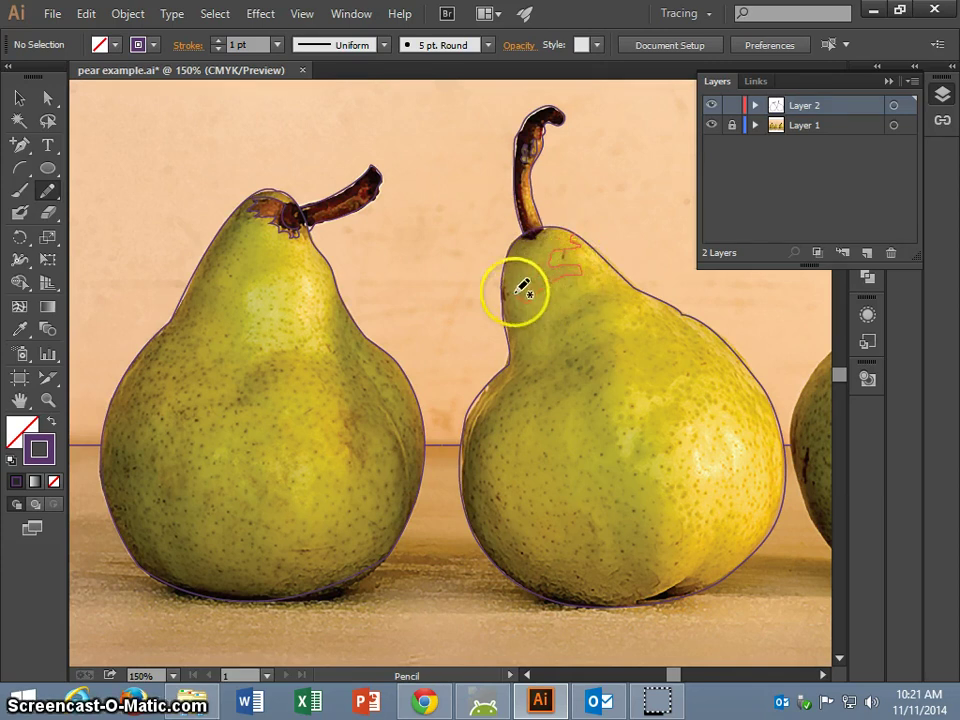
{"action": "mouse_move", "coordinate": [522, 289]}
{"action": "left_mouse_down"}
{"action": "mouse_move", "coordinate": [533, 354]}
{"action": "mouse_move", "coordinate": [543, 354]}
{"action": "mouse_move", "coordinate": [576, 299]}
{"action": "mouse_move", "coordinate": [597, 294]}
{"action": "mouse_move", "coordinate": [587, 300]}
{"action": "mouse_move", "coordinate": [598, 309]}
{"action": "mouse_move", "coordinate": [592, 317]}
{"action": "mouse_move", "coordinate": [614, 319]}
{"action": "mouse_move", "coordinate": [604, 328]}
{"action": "mouse_move", "coordinate": [626, 343]}
{"action": "mouse_move", "coordinate": [602, 402]}
{"action": "mouse_move", "coordinate": [624, 418]}
{"action": "mouse_move", "coordinate": [624, 452]}
{"action": "mouse_move", "coordinate": [658, 399]}
{"action": "mouse_move", "coordinate": [684, 401]}
{"action": "mouse_move", "coordinate": [670, 449]}
{"action": "mouse_move", "coordinate": [639, 467]}
{"action": "mouse_move", "coordinate": [666, 477]}
{"action": "mouse_move", "coordinate": [687, 535]}
{"action": "mouse_move", "coordinate": [638, 603]}
{"action": "left_mouse_up"}
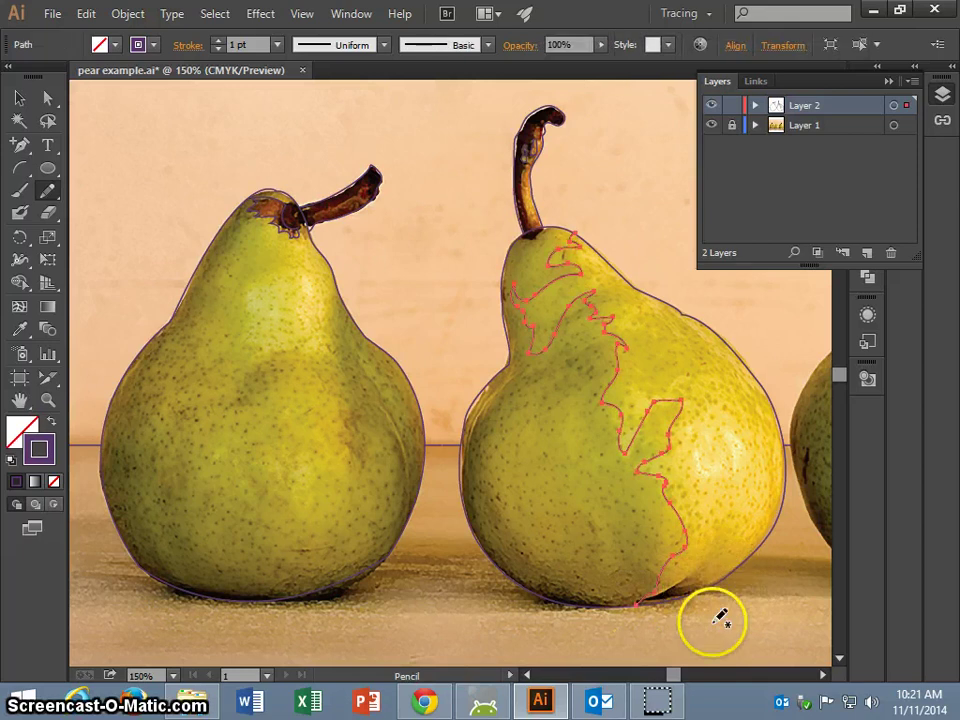
Trace the edge of the dark shadow beneath the middle pear, along the base of its yellow side
{"action": "key", "text": "ctrl+plus"}
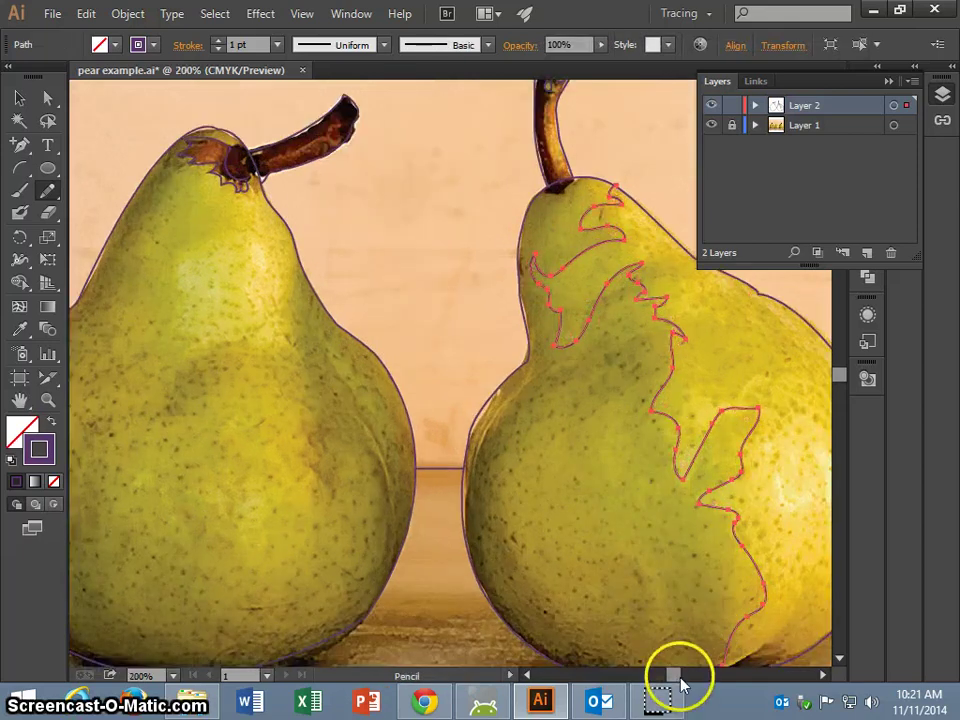
{"action": "left_click_drag", "start_coordinate": [670, 674], "coordinate": [671, 679]}
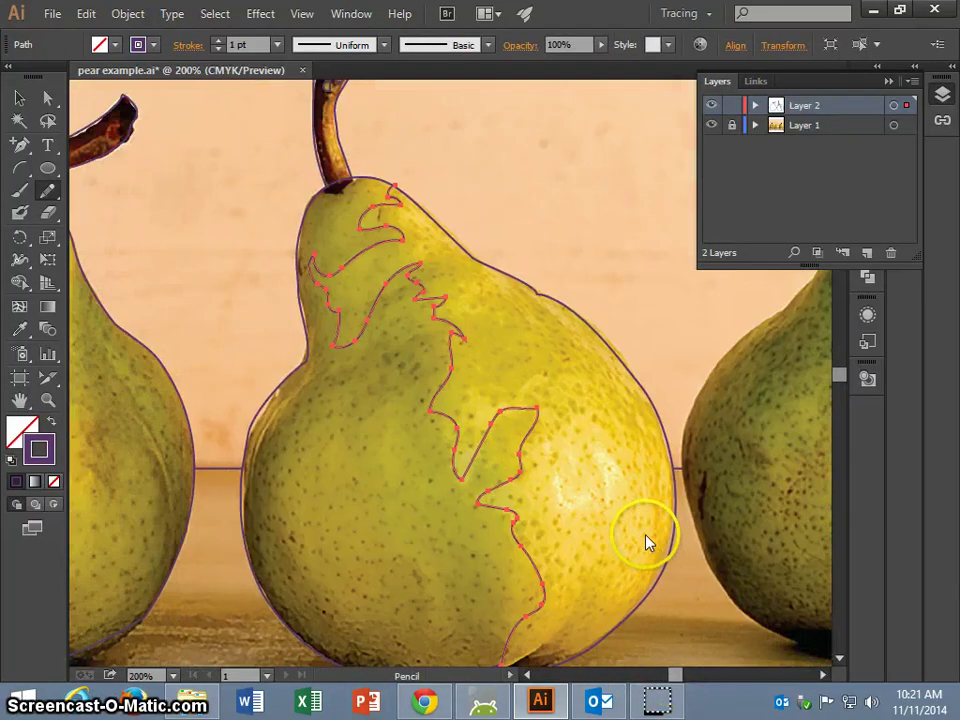
{"action": "scroll", "coordinate": [840, 375], "scroll_direction": "down", "scroll_amount": 2}
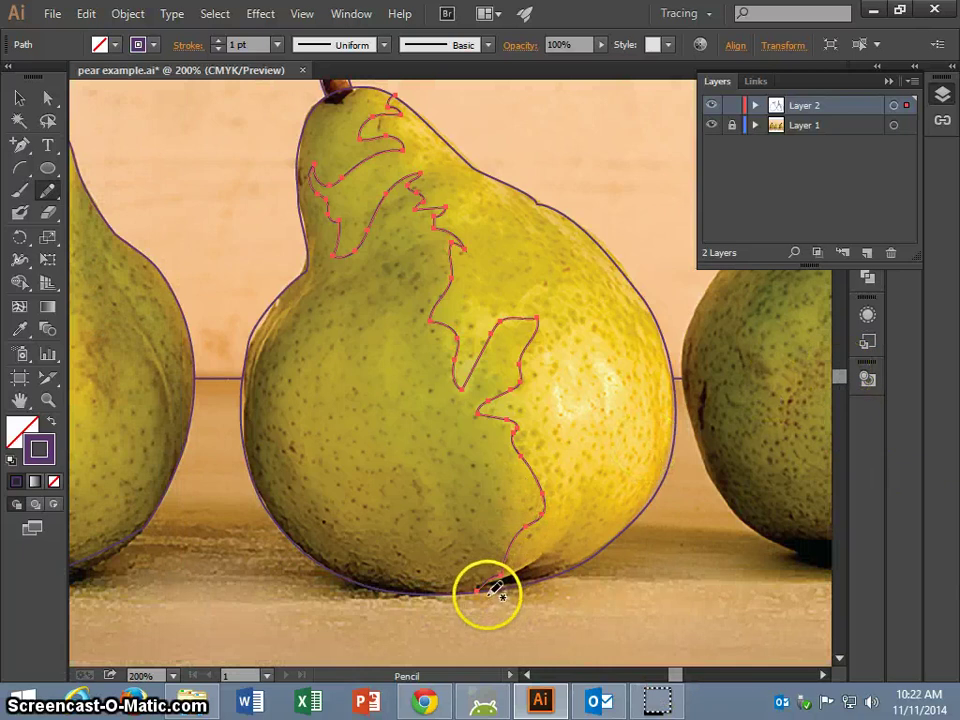
{"action": "mouse_move", "coordinate": [498, 589]}
{"action": "left_mouse_down"}
{"action": "mouse_move", "coordinate": [542, 556]}
{"action": "mouse_move", "coordinate": [541, 573]}
{"action": "mouse_move", "coordinate": [588, 562]}
{"action": "left_mouse_up"}
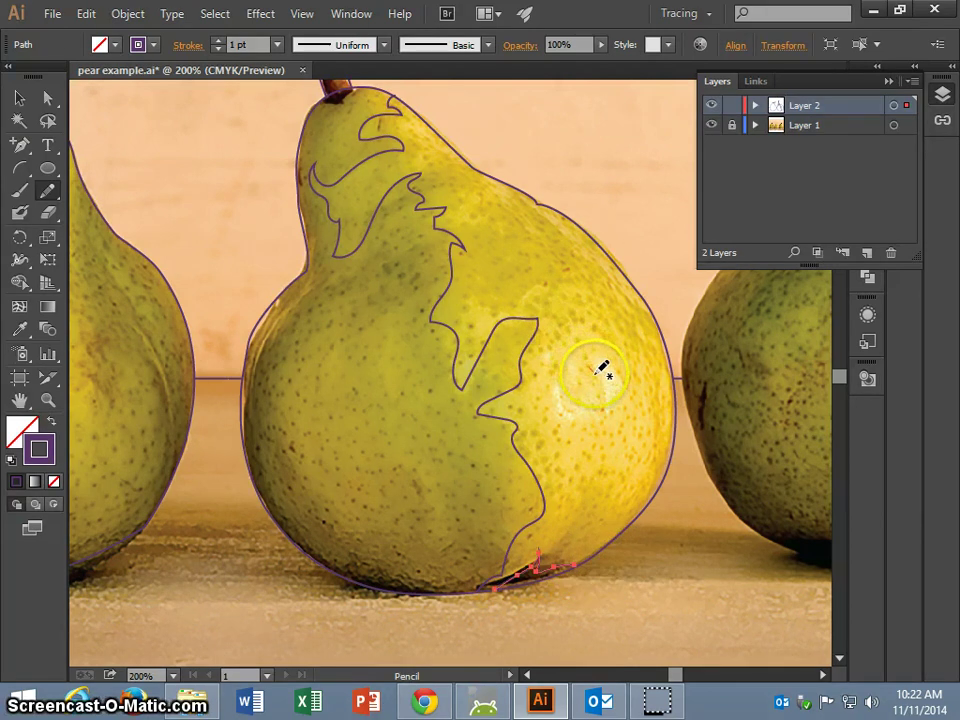
Trace two highlight patches on the middle pear's yellow side and the wavy color boundary above them up to the pear's neck
{"action": "mouse_move", "coordinate": [601, 374]}
{"action": "left_mouse_down"}
{"action": "mouse_move", "coordinate": [575, 411]}
{"action": "mouse_move", "coordinate": [555, 386]}
{"action": "mouse_move", "coordinate": [562, 425]}
{"action": "mouse_move", "coordinate": [580, 418]}
{"action": "mouse_move", "coordinate": [598, 429]}
{"action": "mouse_move", "coordinate": [625, 380]}
{"action": "mouse_move", "coordinate": [610, 361]}
{"action": "mouse_move", "coordinate": [569, 360]}
{"action": "mouse_move", "coordinate": [582, 349]}
{"action": "mouse_move", "coordinate": [580, 389]}
{"action": "left_mouse_up"}
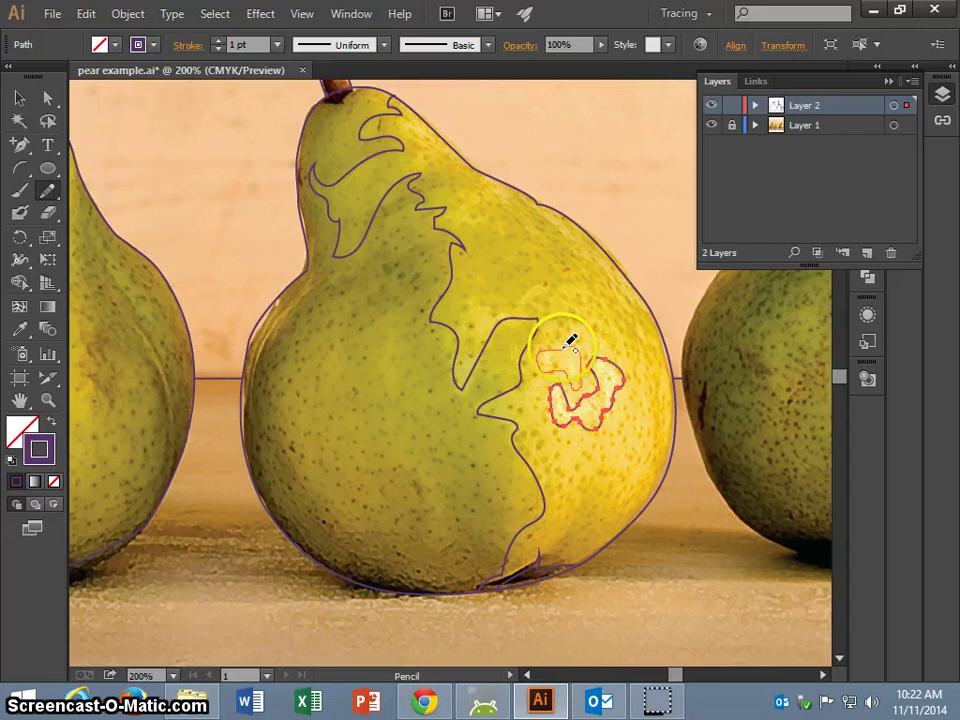
{"action": "mouse_move", "coordinate": [573, 340]}
{"action": "left_mouse_down"}
{"action": "mouse_move", "coordinate": [570, 348]}
{"action": "mouse_move", "coordinate": [601, 343]}
{"action": "left_mouse_up"}
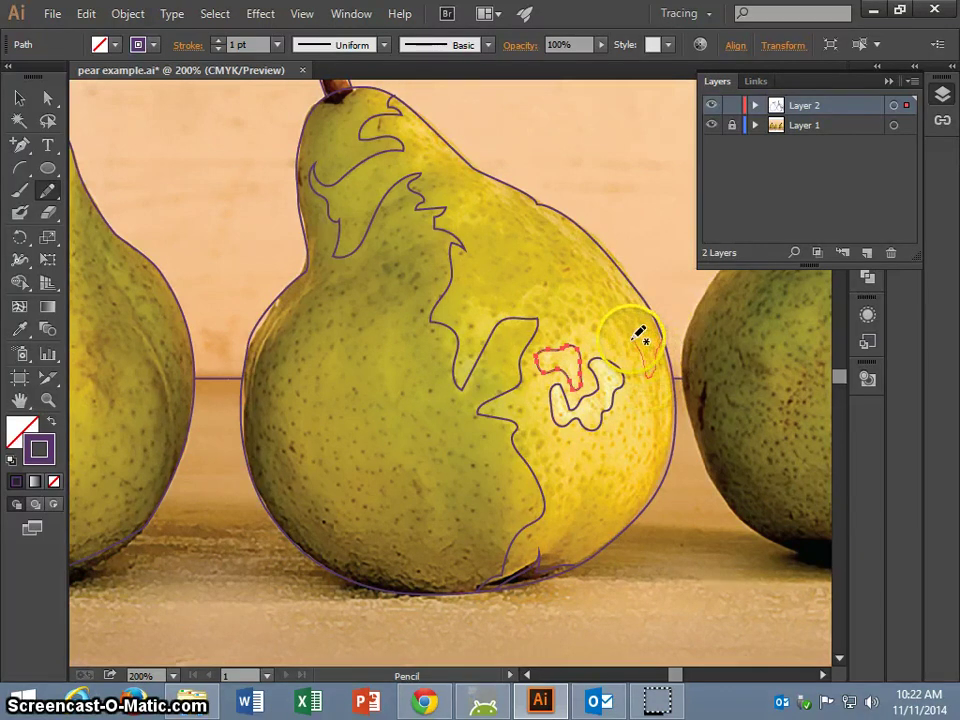
{"action": "mouse_move", "coordinate": [565, 316]}
{"action": "left_mouse_down"}
{"action": "mouse_move", "coordinate": [574, 266]}
{"action": "mouse_move", "coordinate": [550, 268]}
{"action": "mouse_move", "coordinate": [514, 304]}
{"action": "mouse_move", "coordinate": [501, 303]}
{"action": "mouse_move", "coordinate": [492, 289]}
{"action": "mouse_move", "coordinate": [506, 261]}
{"action": "mouse_move", "coordinate": [501, 215]}
{"action": "mouse_move", "coordinate": [454, 182]}
{"action": "mouse_move", "coordinate": [432, 120]}
{"action": "left_mouse_up"}
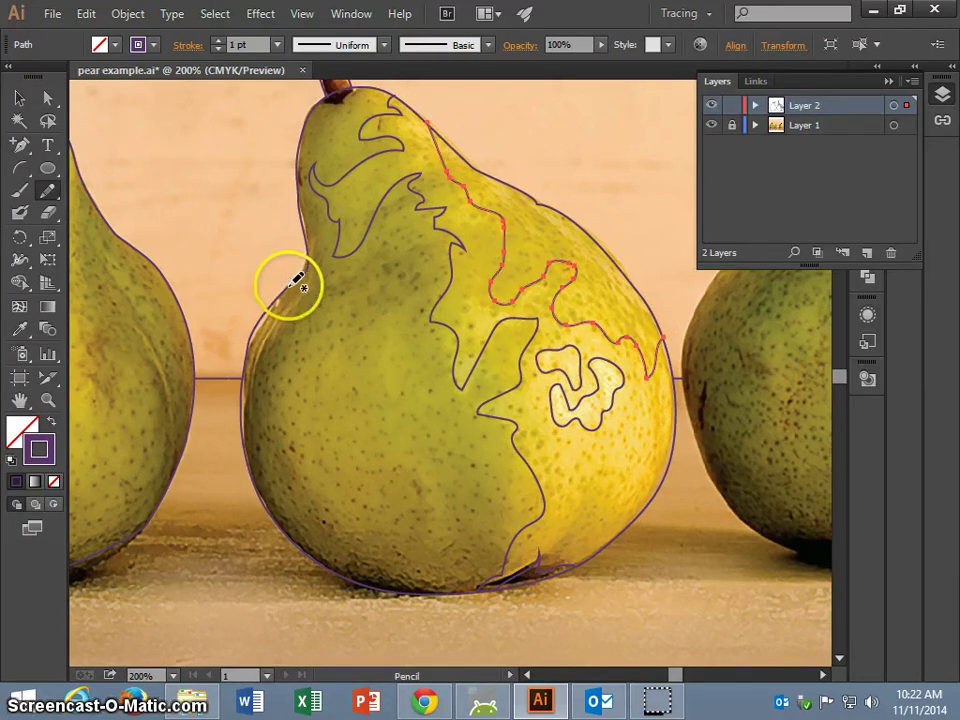
Trace the shading boundary across the middle pear's green side and the dark shadow edge along its lower left contour, and deselect them
{"action": "mouse_move", "coordinate": [269, 362]}
{"action": "left_mouse_down"}
{"action": "mouse_move", "coordinate": [281, 366]}
{"action": "mouse_move", "coordinate": [272, 407]}
{"action": "mouse_move", "coordinate": [335, 512]}
{"action": "mouse_move", "coordinate": [379, 508]}
{"action": "mouse_move", "coordinate": [390, 455]}
{"action": "mouse_move", "coordinate": [425, 483]}
{"action": "mouse_move", "coordinate": [435, 521]}
{"action": "mouse_move", "coordinate": [480, 513]}
{"action": "mouse_move", "coordinate": [513, 541]}
{"action": "mouse_move", "coordinate": [507, 551]}
{"action": "left_mouse_up"}
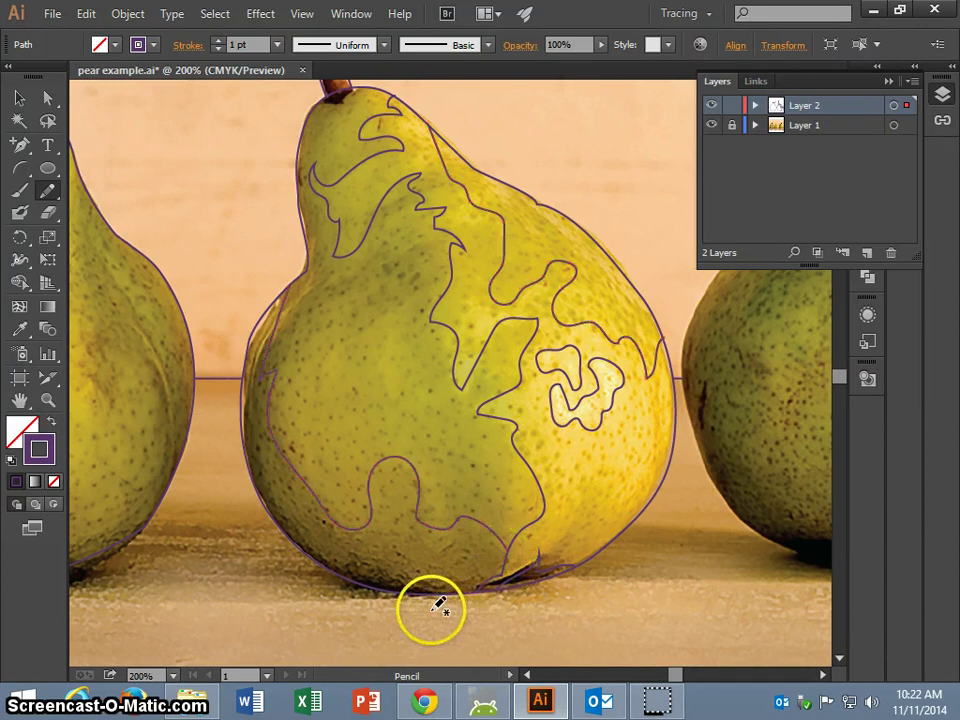
{"action": "mouse_move", "coordinate": [449, 593]}
{"action": "left_mouse_down"}
{"action": "mouse_move", "coordinate": [352, 567]}
{"action": "mouse_move", "coordinate": [286, 520]}
{"action": "mouse_move", "coordinate": [247, 429]}
{"action": "mouse_move", "coordinate": [243, 398]}
{"action": "mouse_move", "coordinate": [263, 372]}
{"action": "left_mouse_up"}
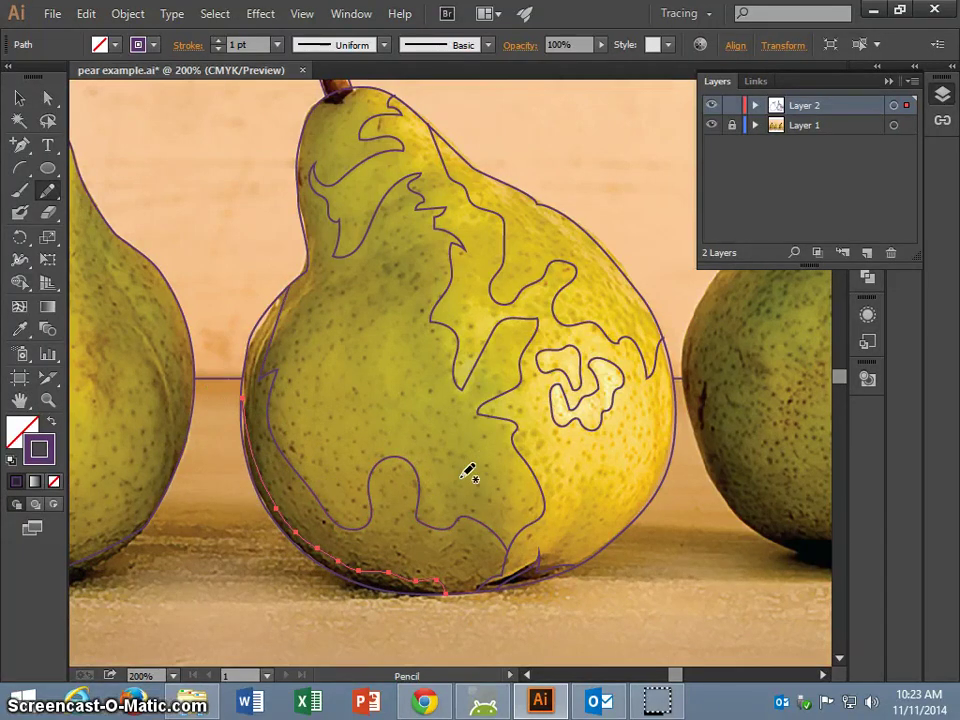
{"action": "key", "text": "ctrl+plus"}
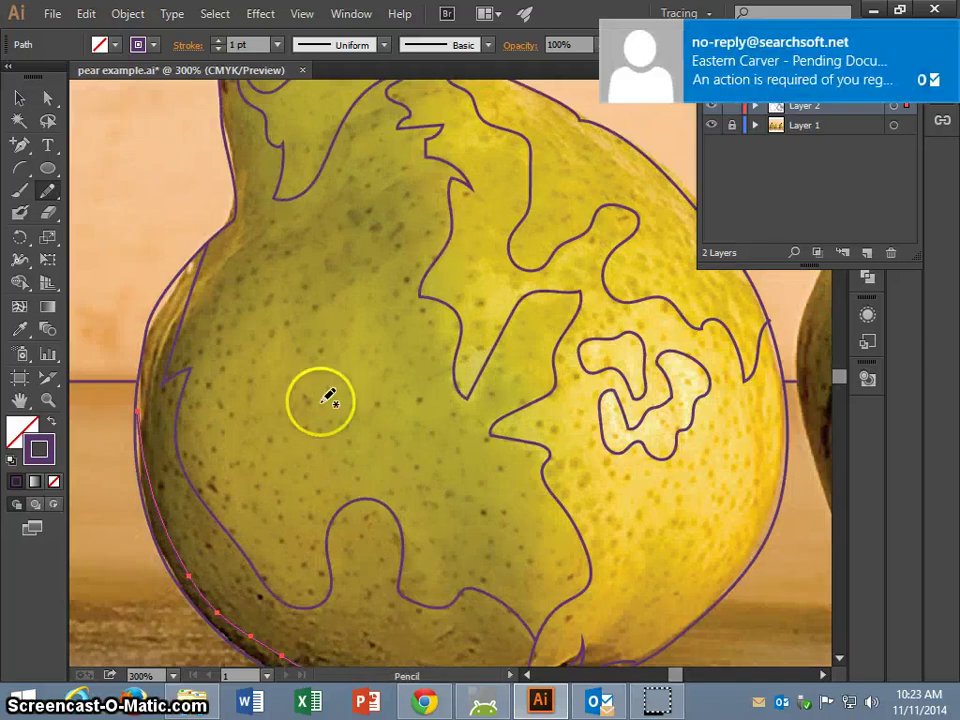
{"action": "key", "text": "ctrl+shift+a"}
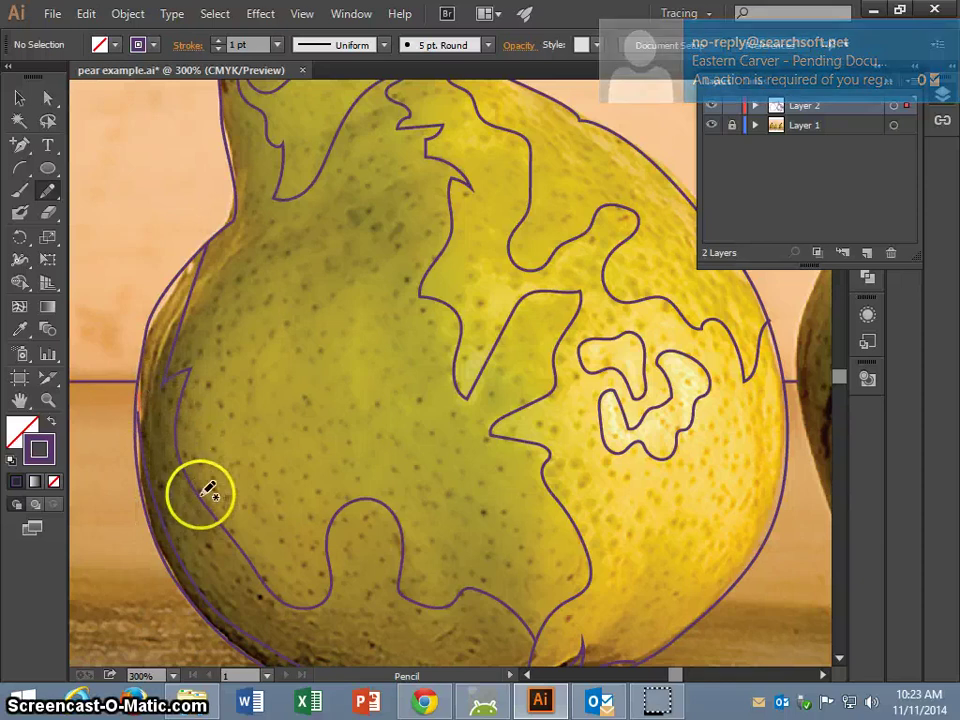
Add short strokes joining the shadow lines to the middle pear's outline, at its left edge and at the right of its base
{"action": "left_click_drag", "start_coordinate": [208, 490], "coordinate": [212, 489]}
{"action": "scroll", "coordinate": [745, 495], "scroll_direction": "down", "scroll_amount": 2}
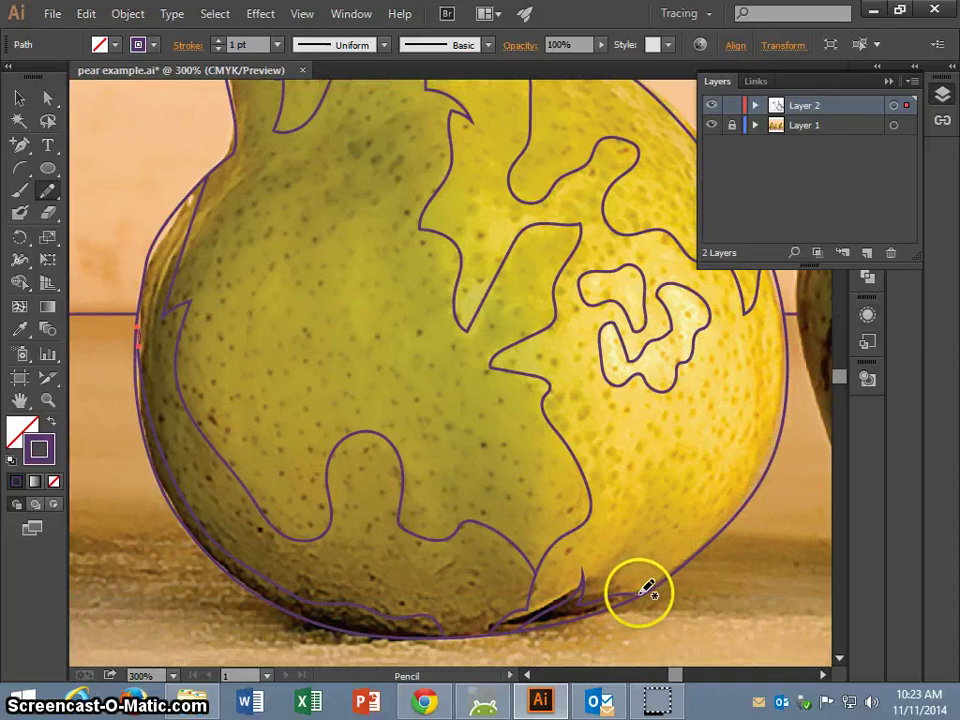
{"action": "mouse_move", "coordinate": [655, 590]}
{"action": "left_mouse_down"}
{"action": "mouse_move", "coordinate": [553, 542]}
{"action": "mouse_move", "coordinate": [588, 490]}
{"action": "left_mouse_up"}
{"action": "scroll", "coordinate": [840, 377], "scroll_direction": "up", "scroll_amount": 5}
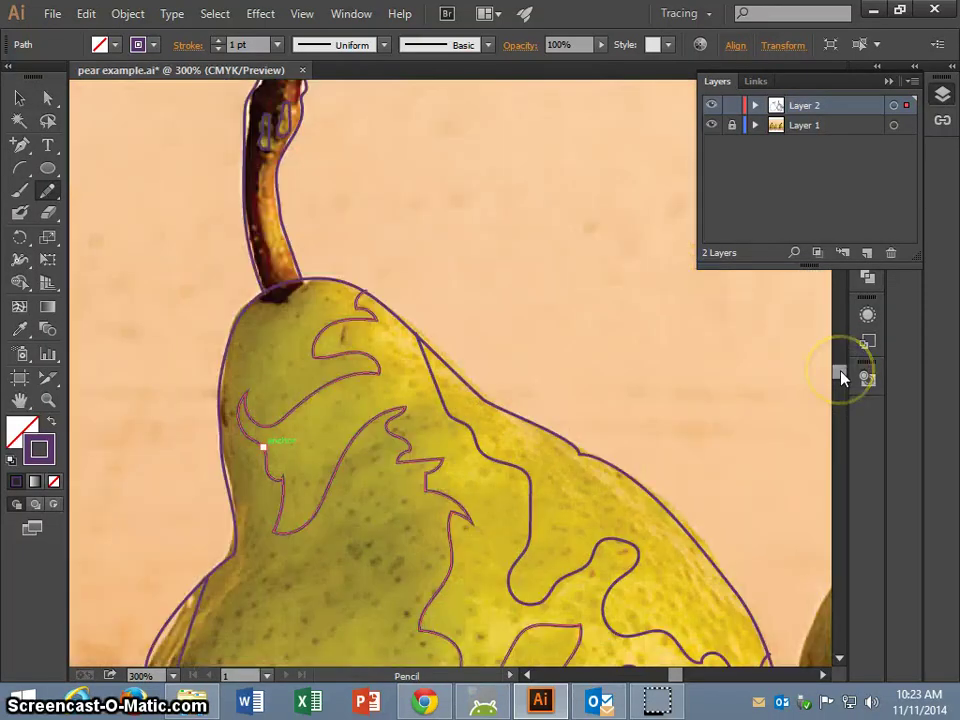
{"action": "scroll", "coordinate": [840, 377], "scroll_direction": "down", "scroll_amount": 5}
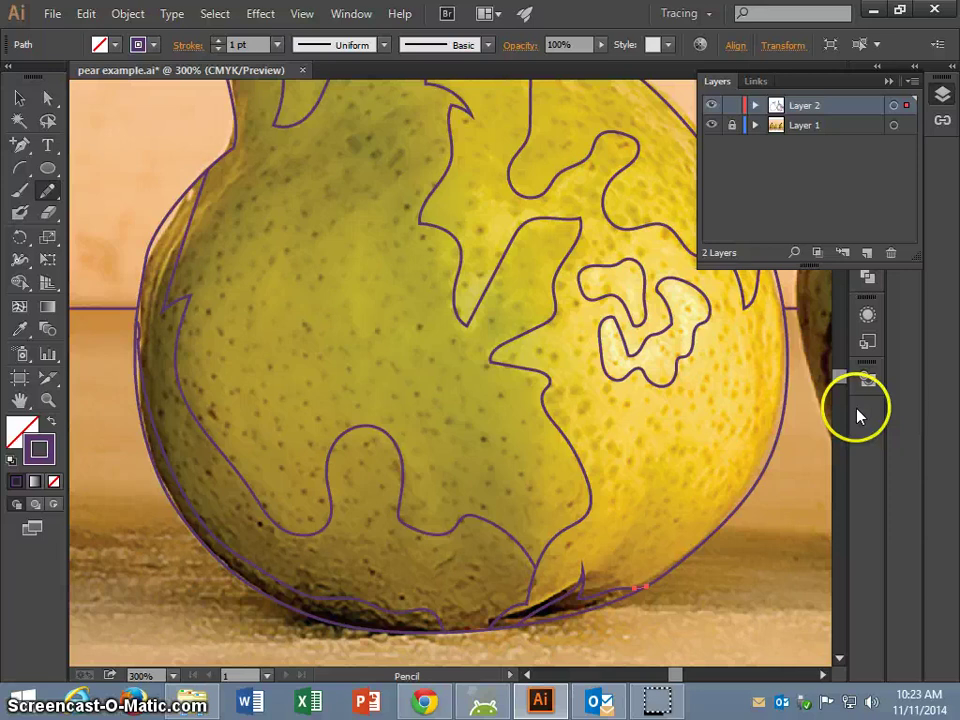
Hide the photo on Layer 1 to show only the traced line work at 100% zoom, with nothing selected
{"action": "key", "text": "ctrl+minus"}
{"action": "key", "text": "ctrl+minus"}
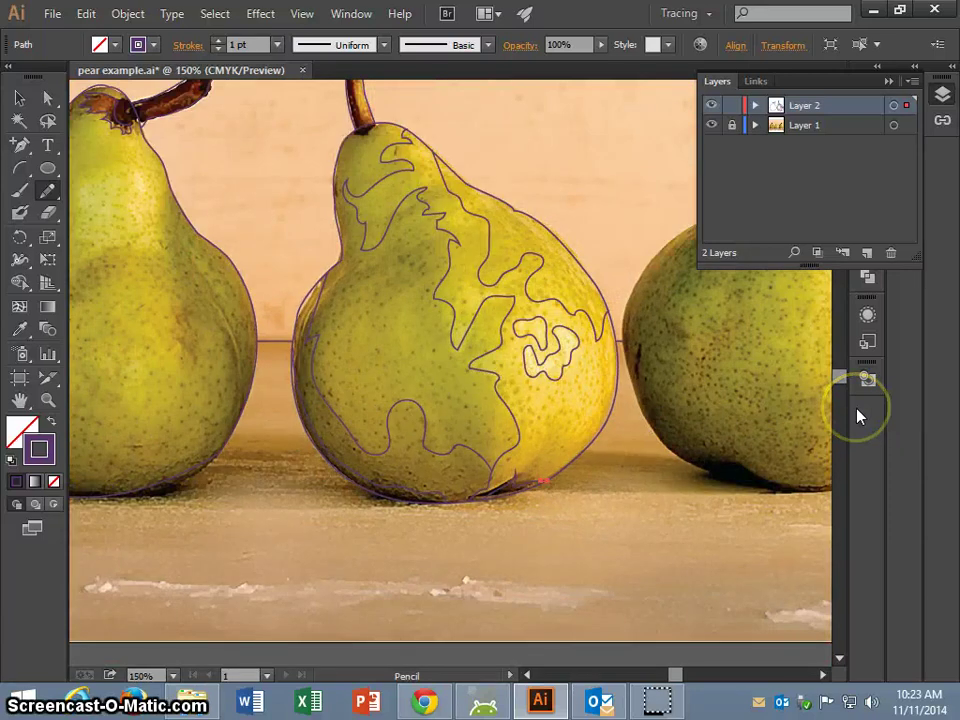
{"action": "key", "text": "ctrl+minus"}
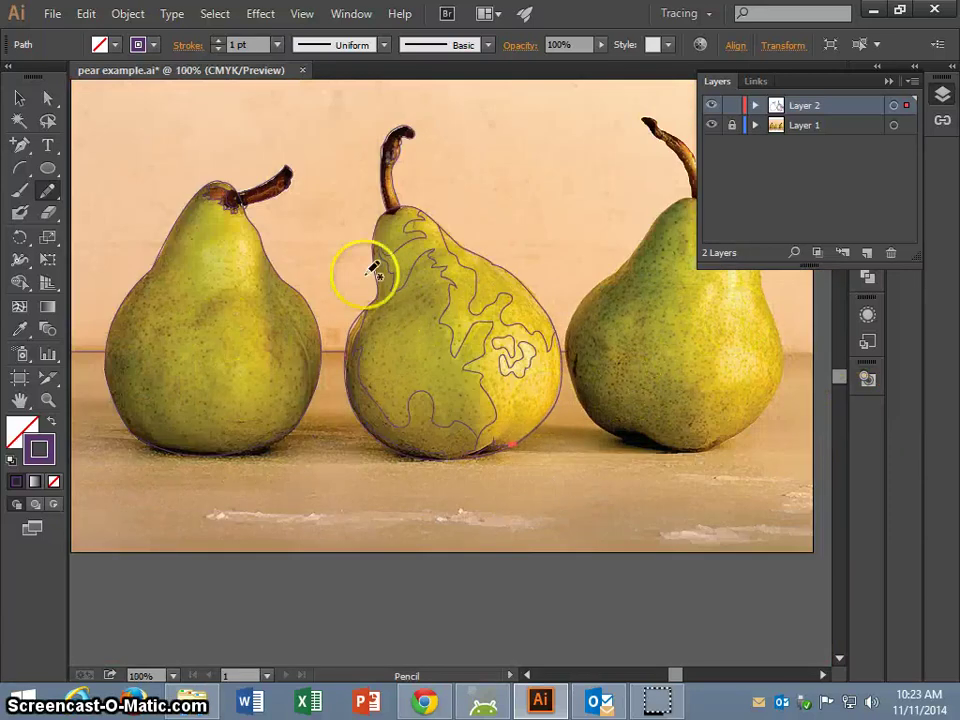
{"action": "scroll", "coordinate": [680, 168], "scroll_direction": "up", "scroll_amount": 1}
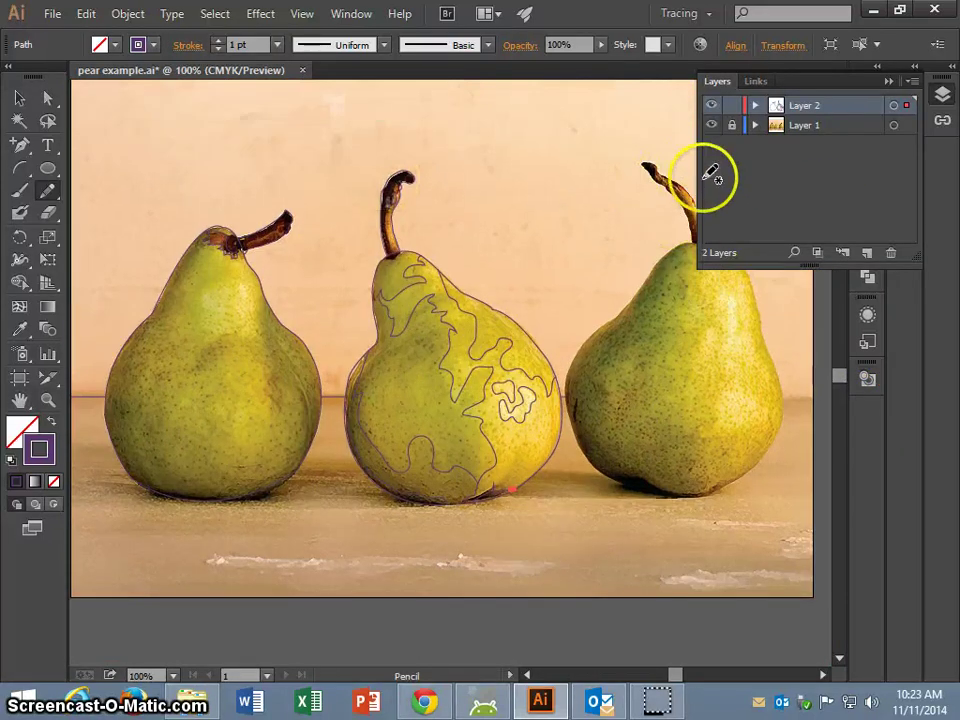
{"action": "left_click", "coordinate": [712, 127]}
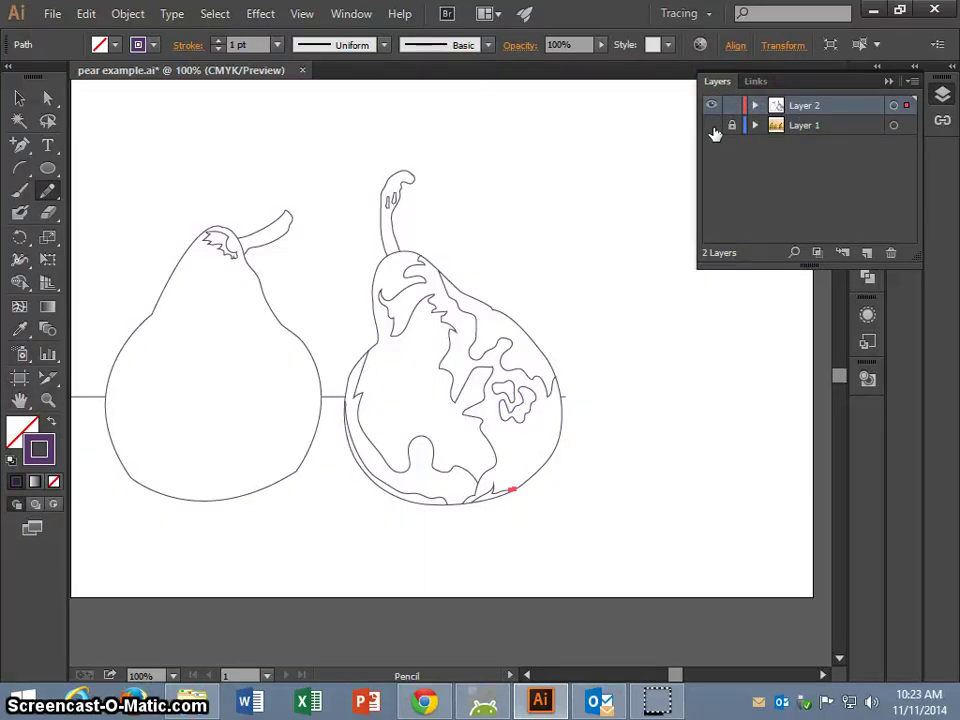
{"action": "key", "text": "ctrl+shift+a"}
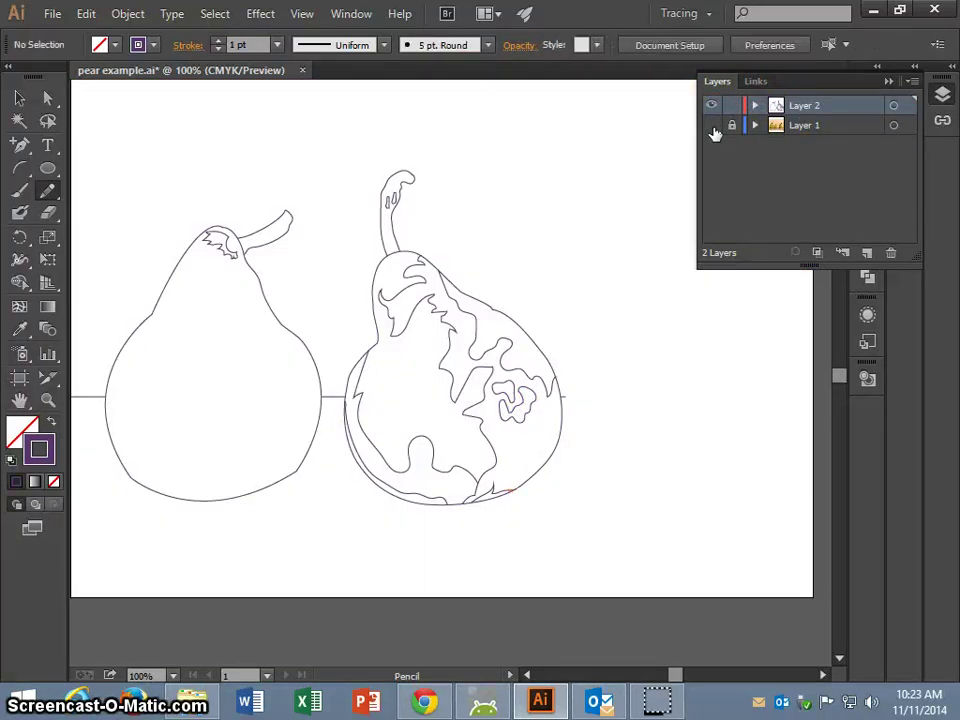